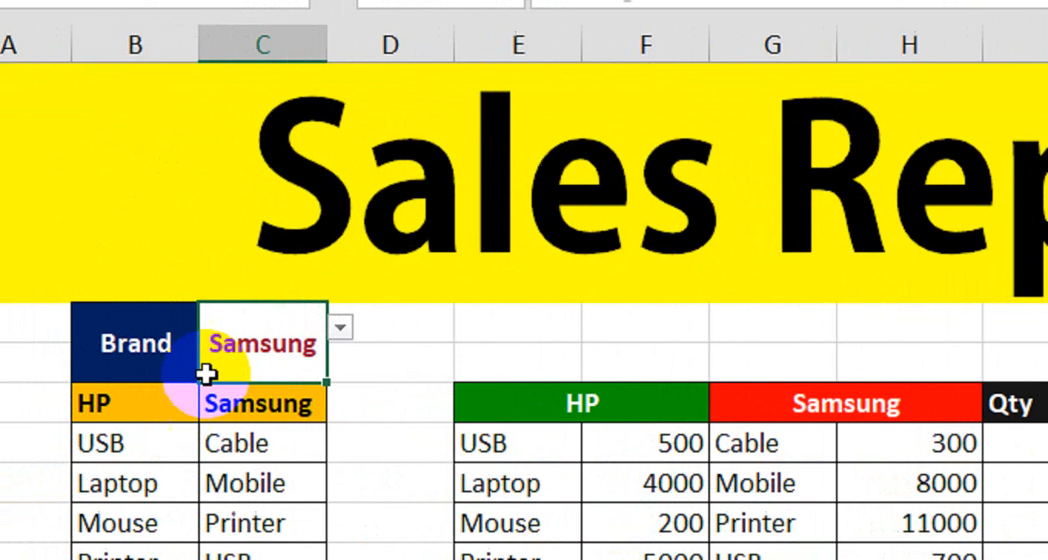
# - Choose Samsung from the Brand drop-down list in C7
pyautogui.click(340, 328)
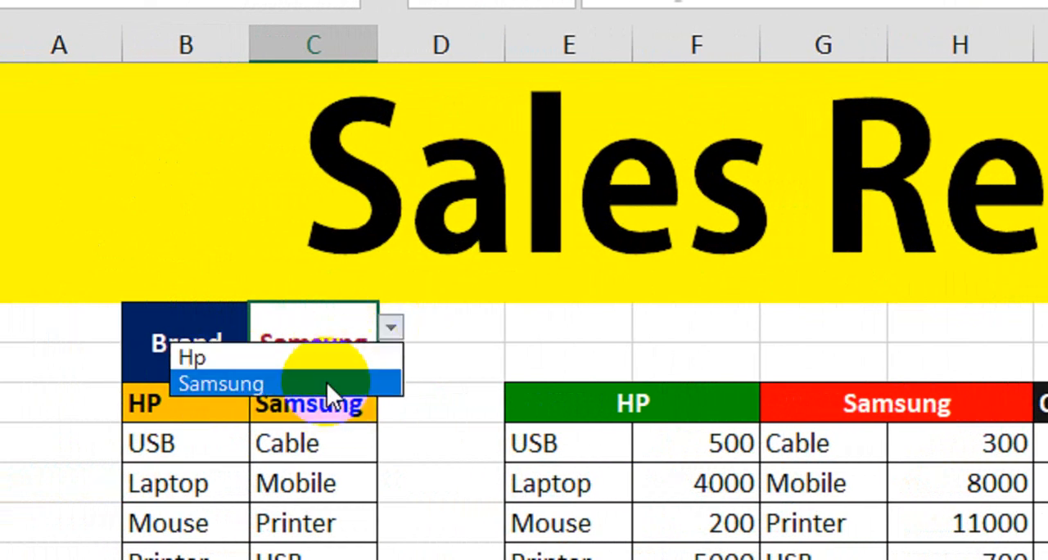
pyautogui.click(374, 381)
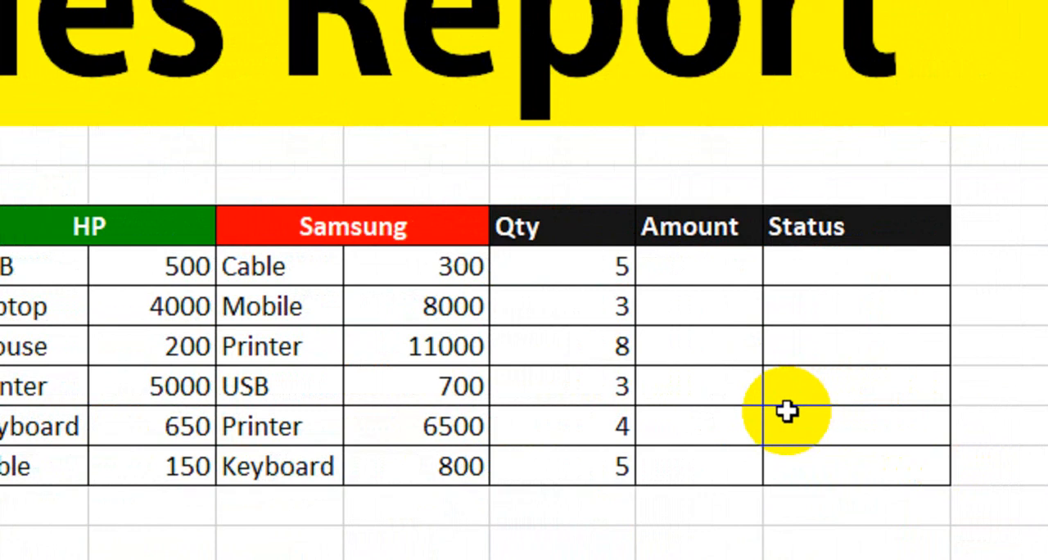
# - Start an IF formula in the first Amount cell that tests $C$7="HP" and returns F10*I10 when true
pyautogui.click(727, 271)
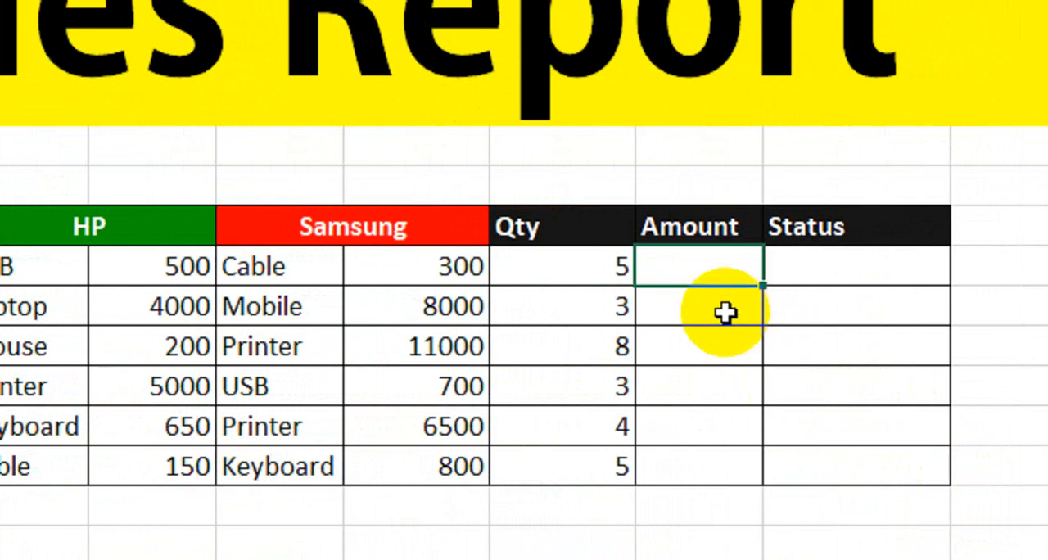
pyautogui.write('=if')
pyautogui.press('Tab')
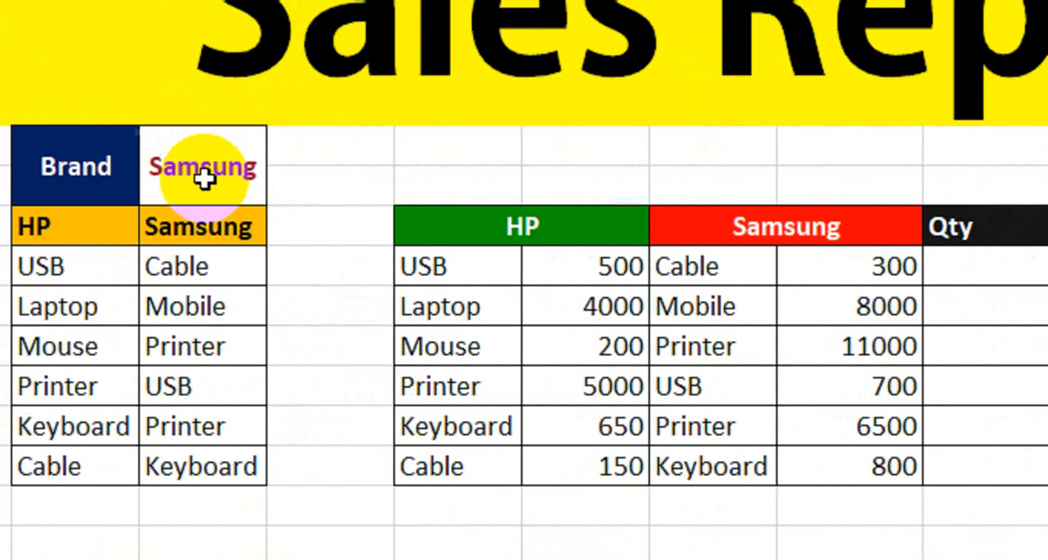
pyautogui.click(260, 168)
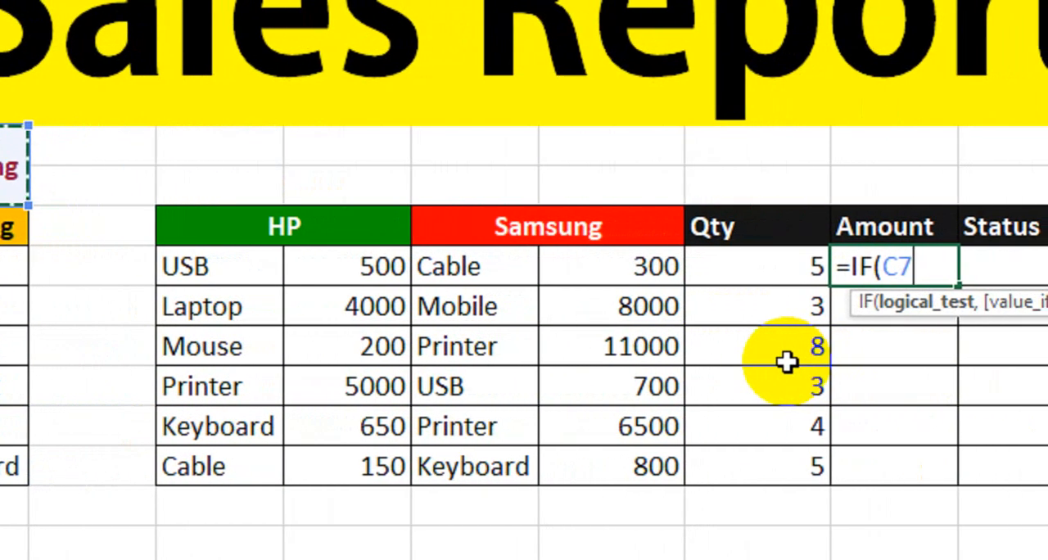
pyautogui.press('F4')
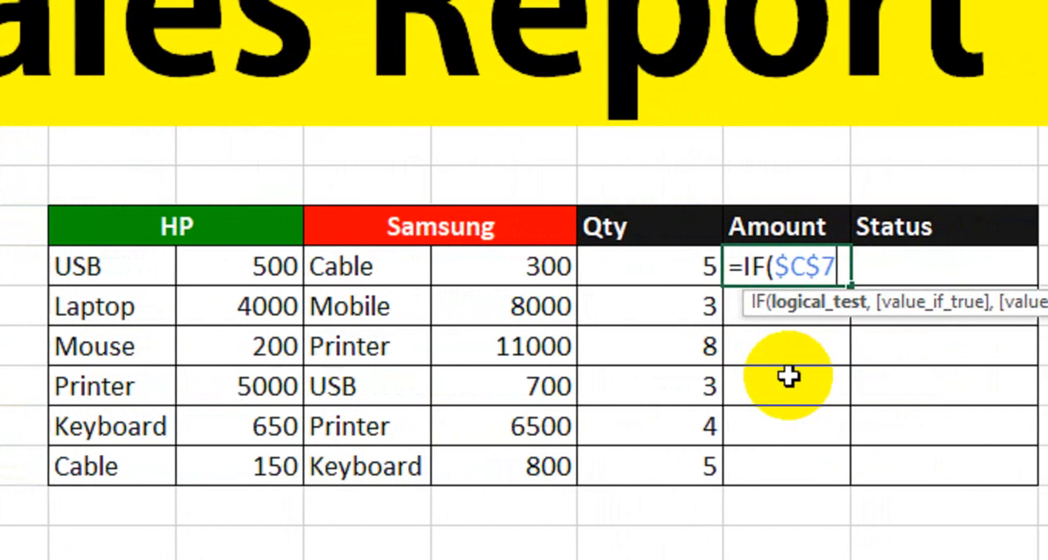
pyautogui.write('=')
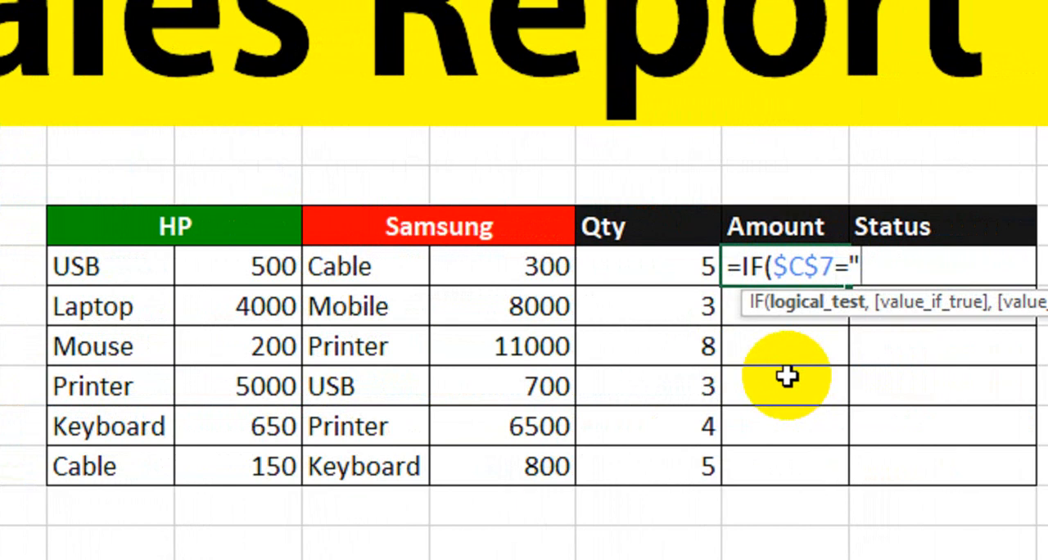
pyautogui.write('"HP"')
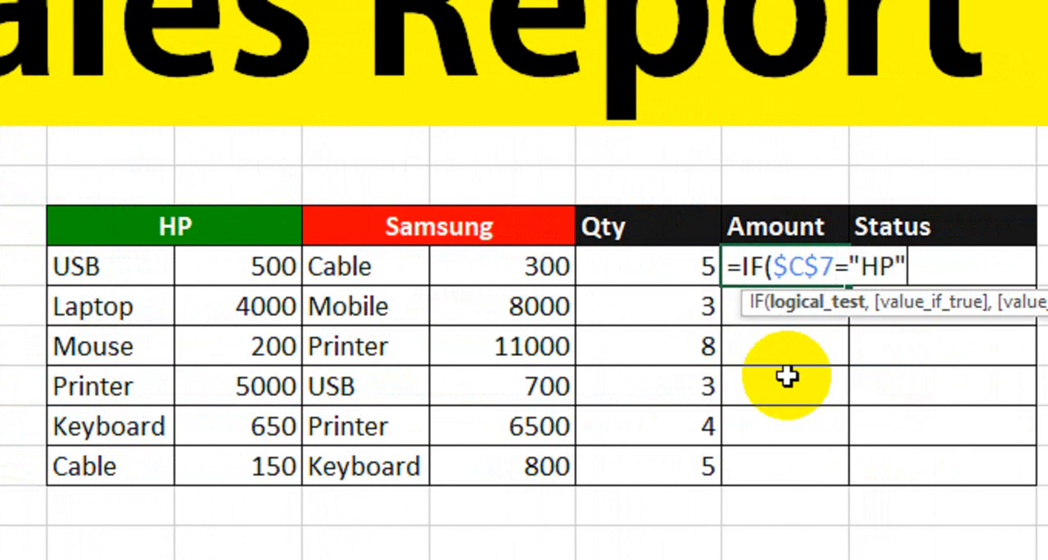
pyautogui.write(',')
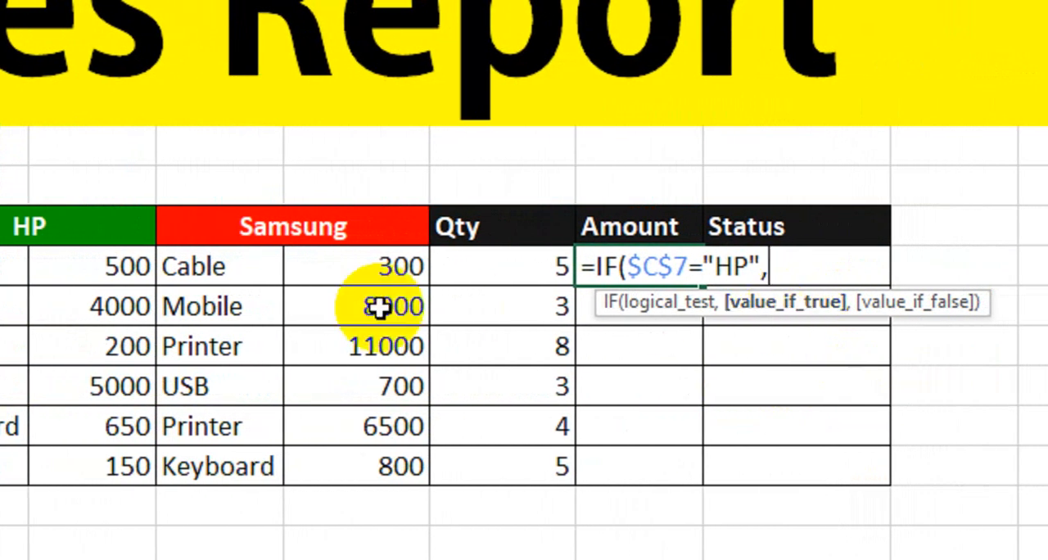
pyautogui.click(92, 270)
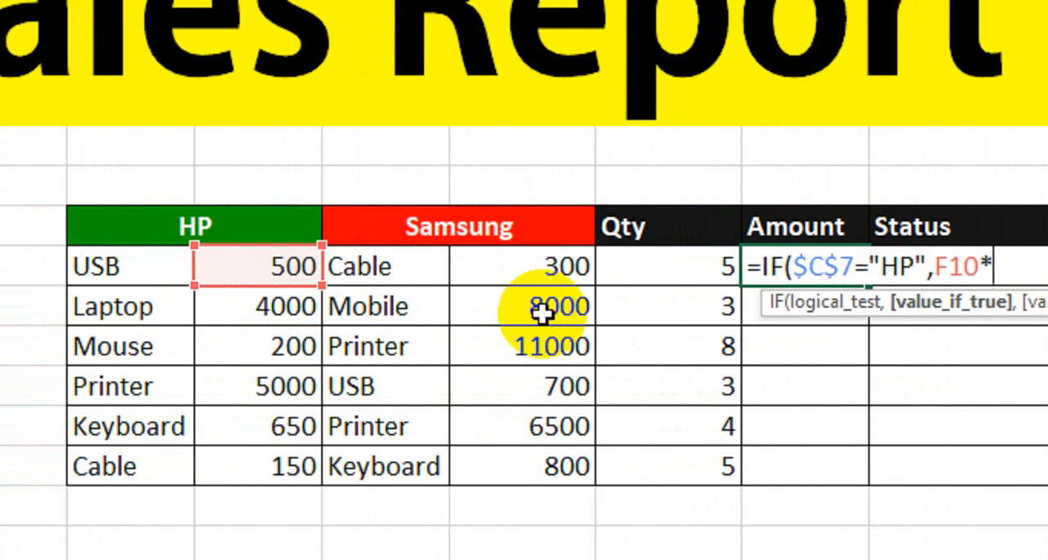
pyautogui.write('*')
pyautogui.click(655, 275)
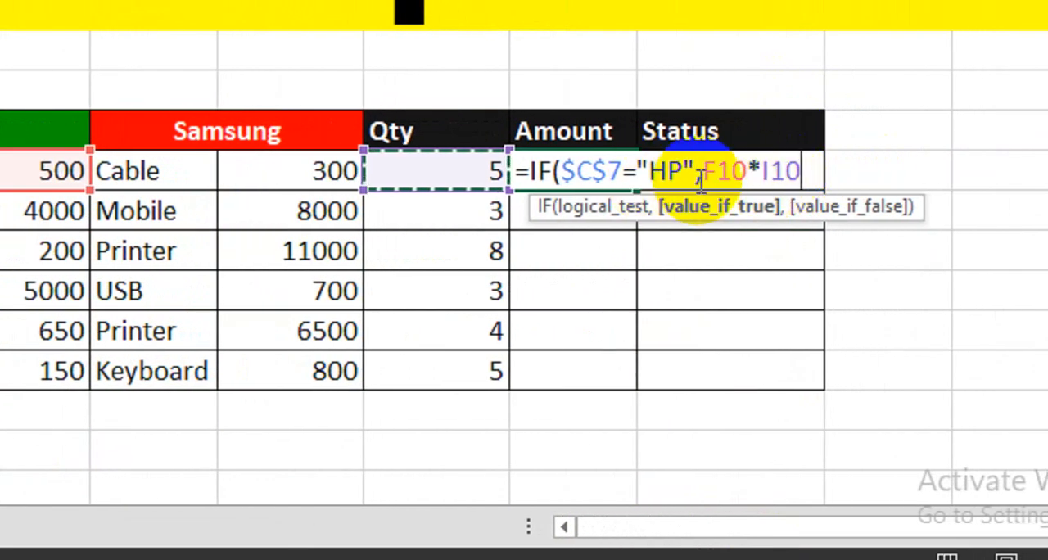
# - Complete the Amount formula with a nested IF testing $C$7="Samsung", returning H10*I10 or otherwise "Search"
pyautogui.write(',')
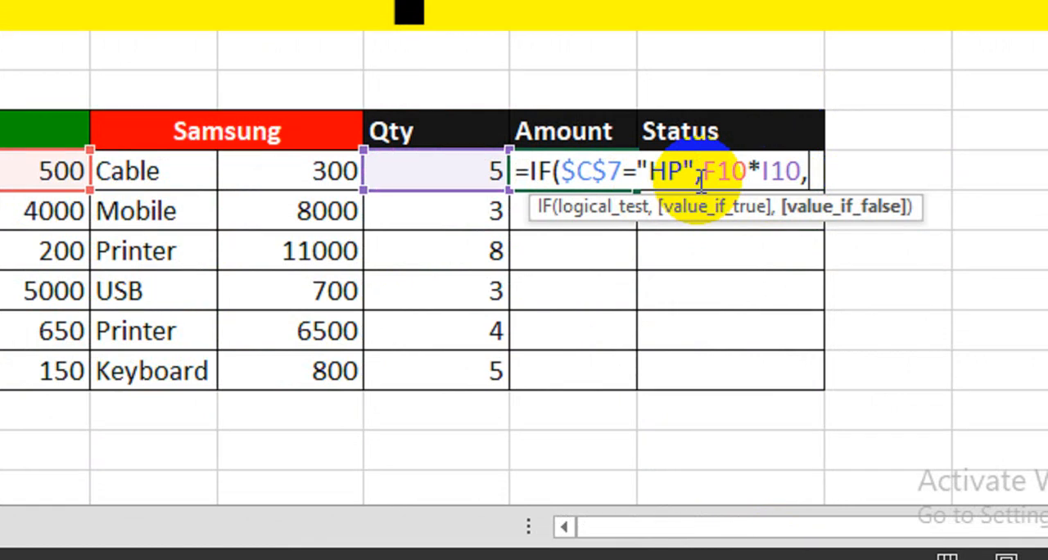
pyautogui.write('if')
pyautogui.press('Tab')
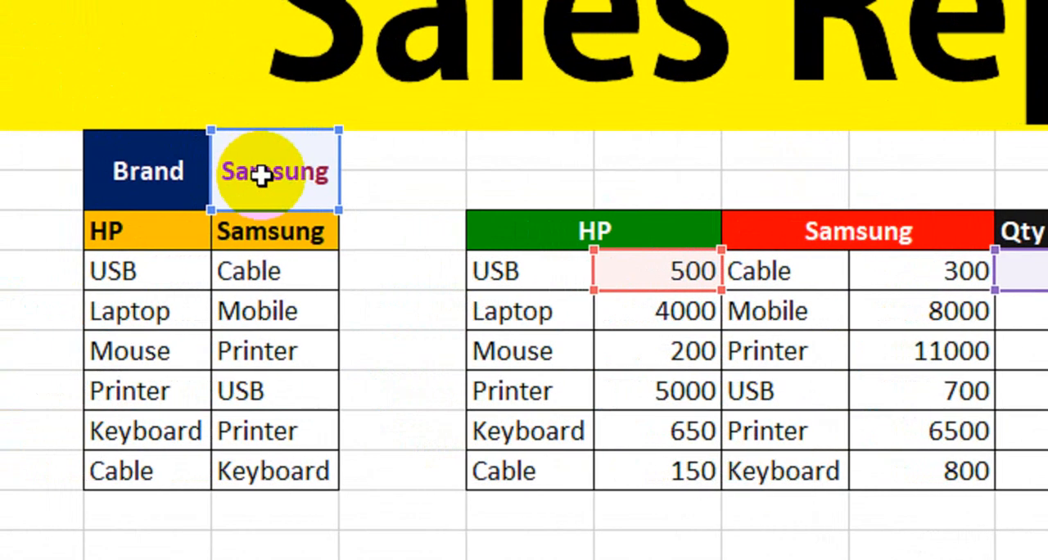
pyautogui.click(159, 165)
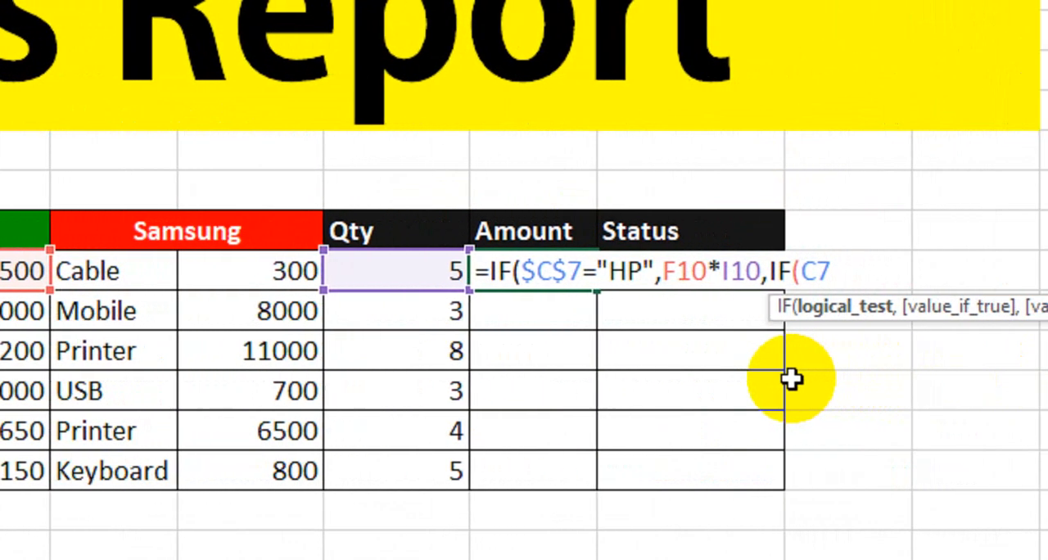
pyautogui.press('F4')
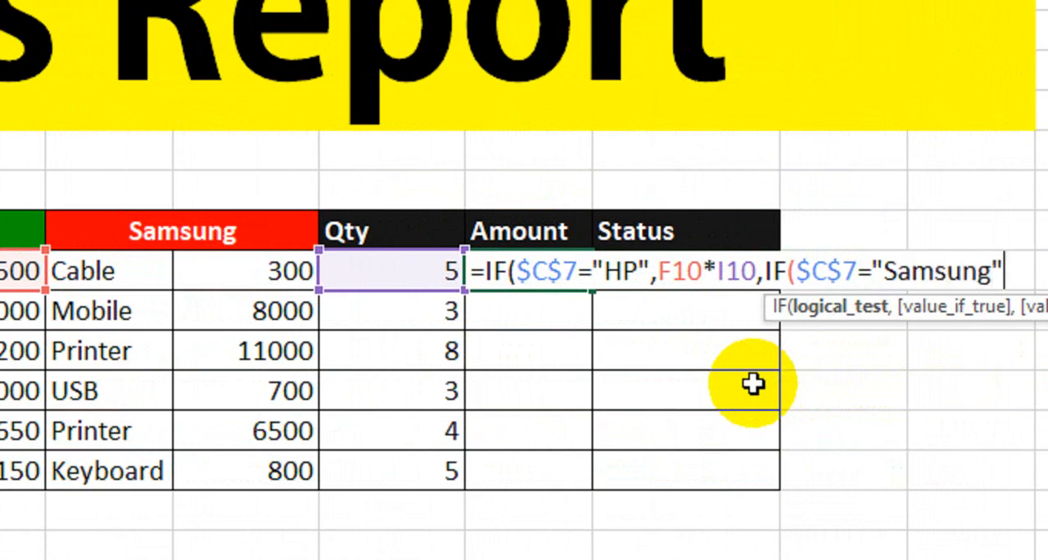
pyautogui.write(',')
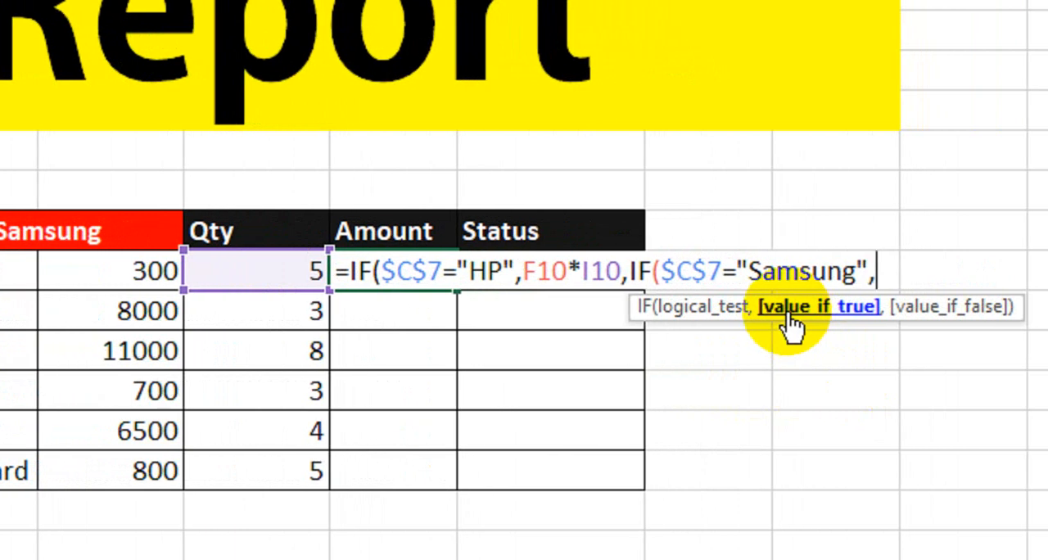
pyautogui.click(90, 279)
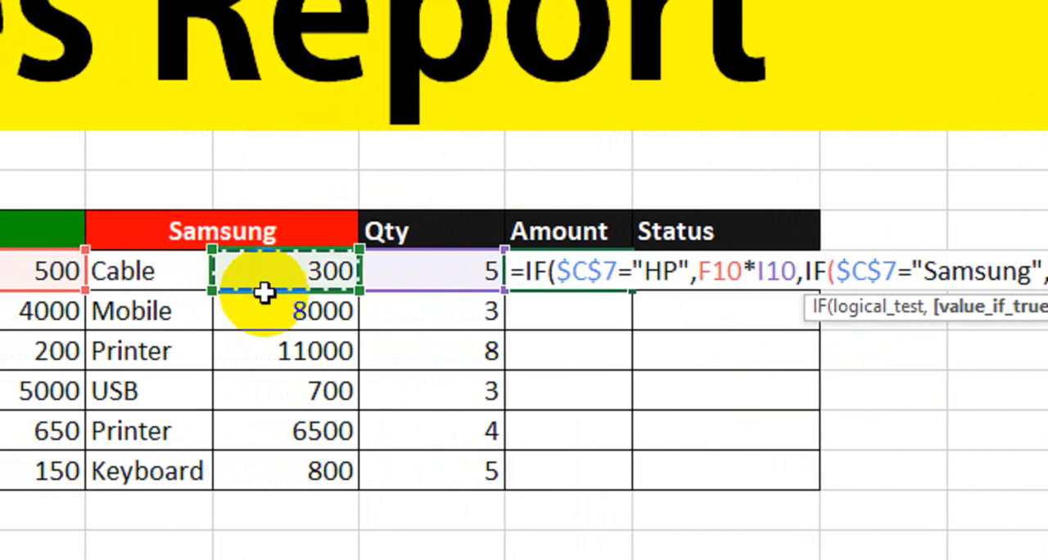
pyautogui.write('*')
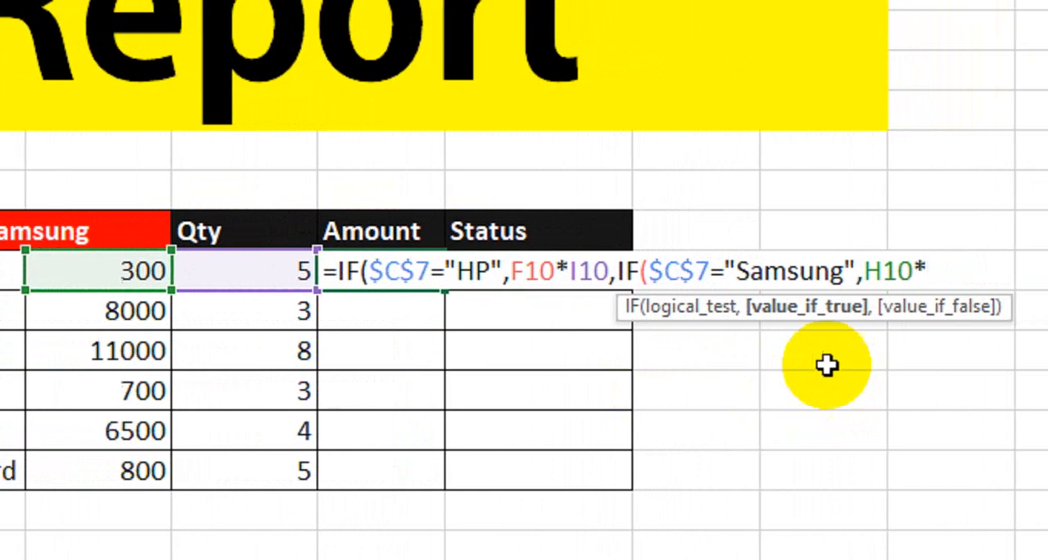
pyautogui.click(262, 272)
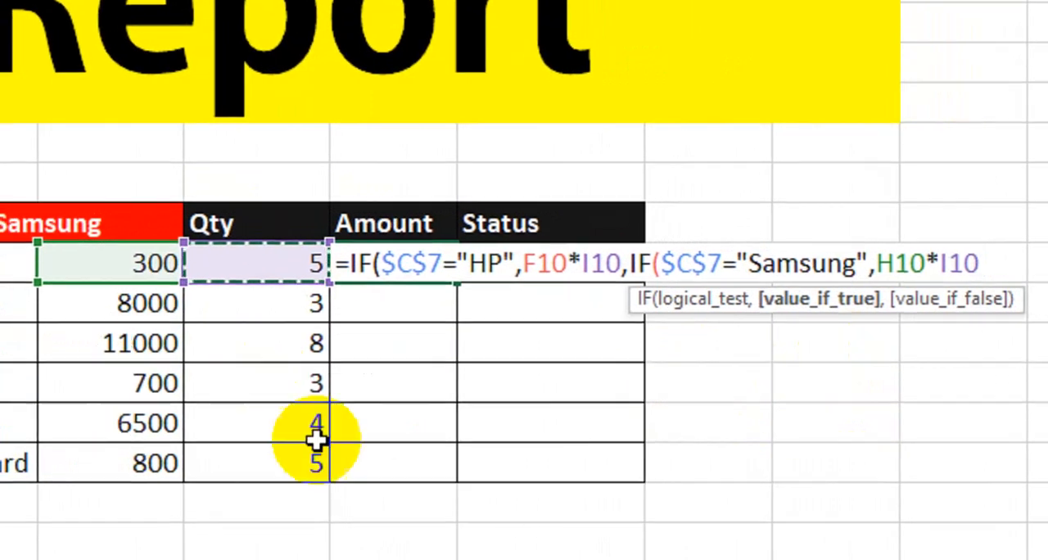
pyautogui.write(',"Search')
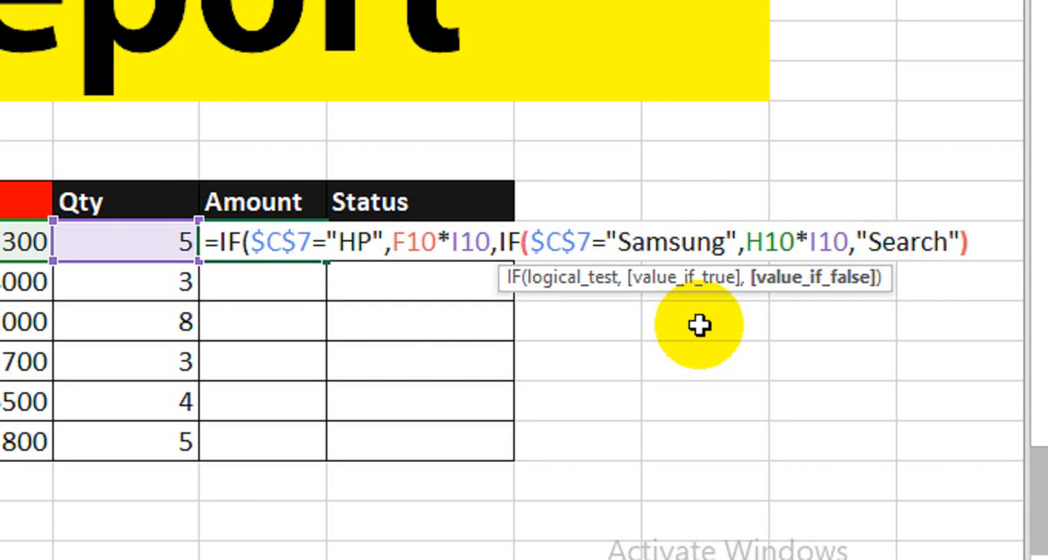
pyautogui.write(')')
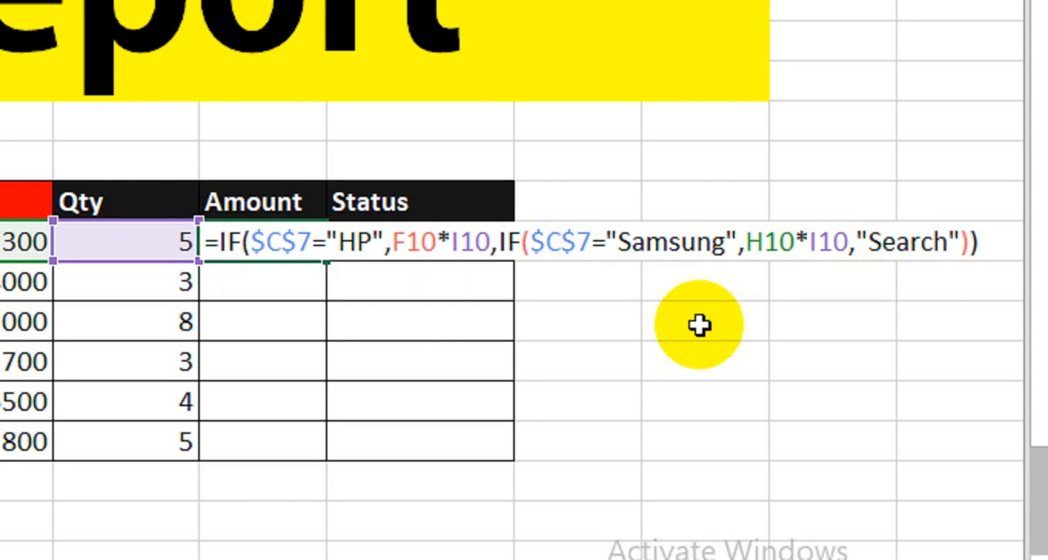
pyautogui.press('Return')
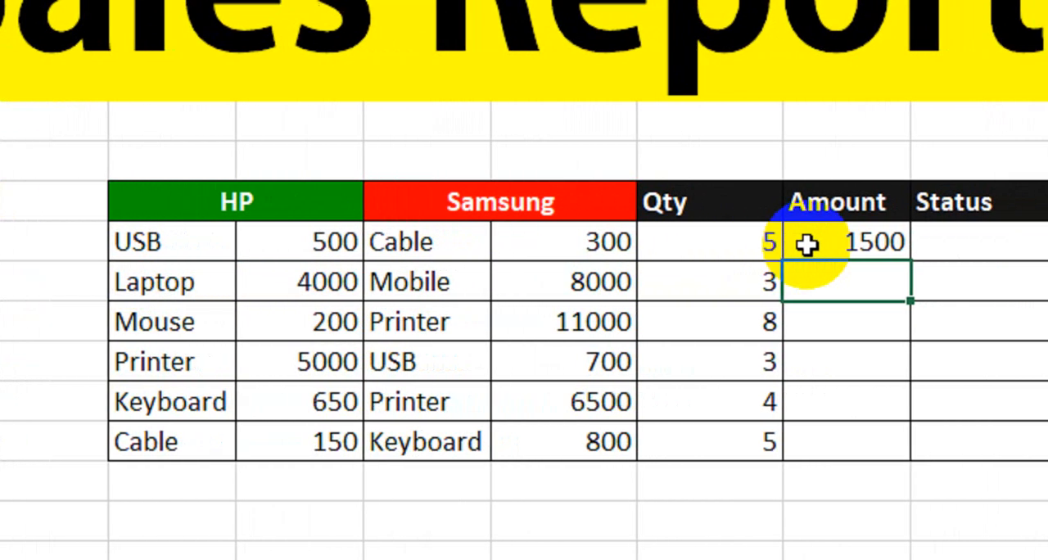
# - Switch the Brand to Hp and check the first row's Amount against its HP price and quantity
pyautogui.click(134, 155)
pyautogui.click(255, 138)
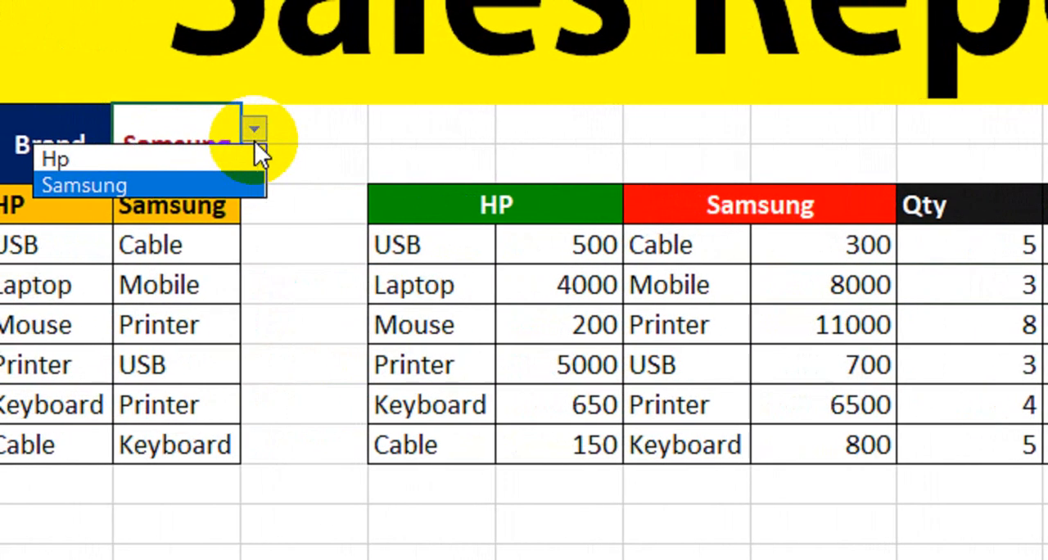
pyautogui.click(246, 160)
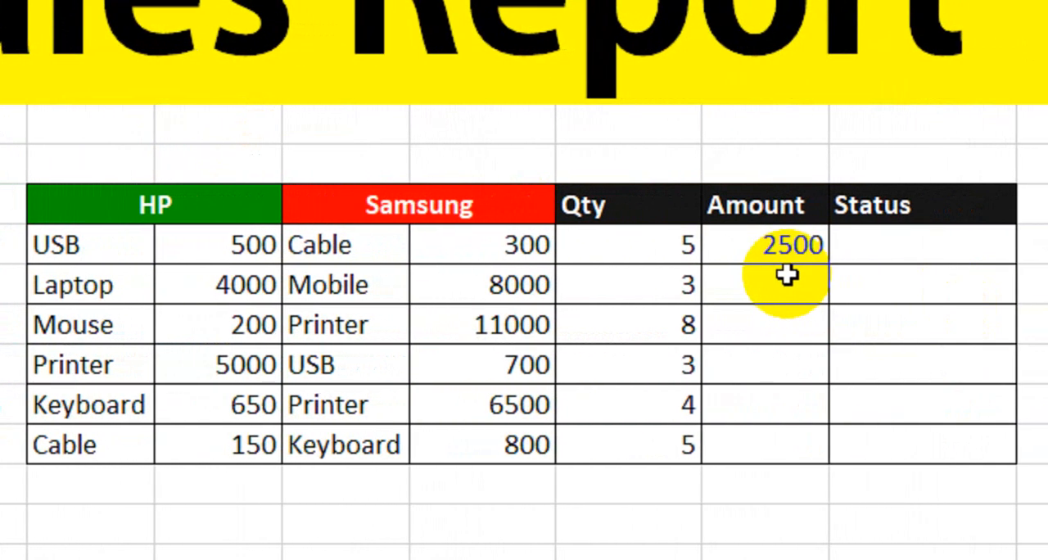
pyautogui.click(237, 240)
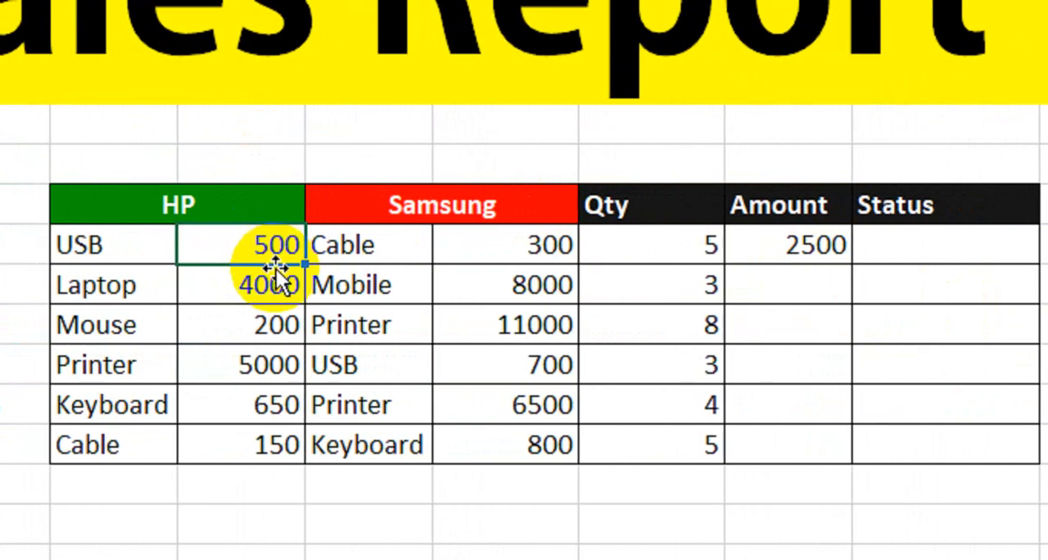
pyautogui.click(676, 257)
pyautogui.click(828, 246)
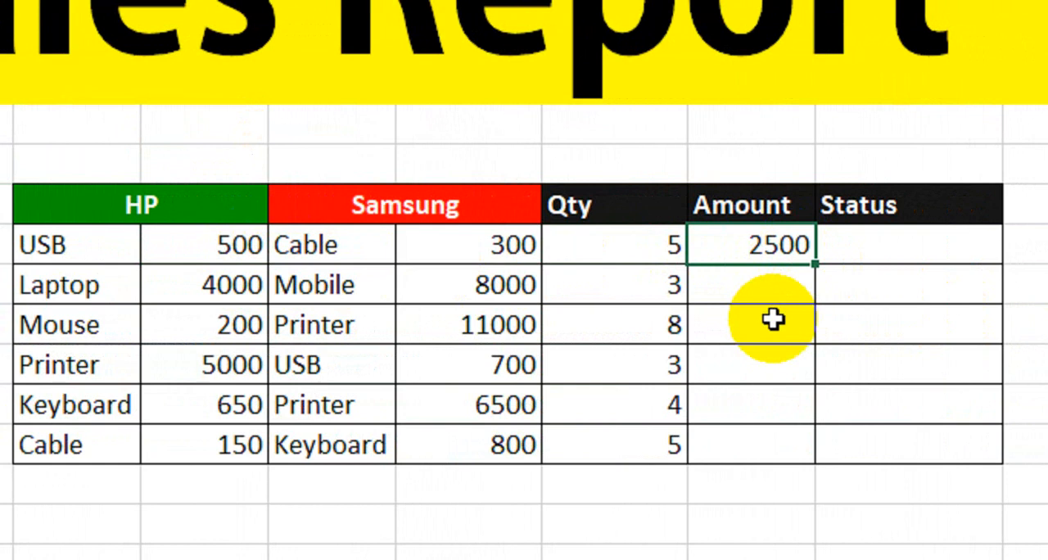
# - Clear the Brand cell to test the formula's fallback, and choose Hp again
pyautogui.click(155, 150)
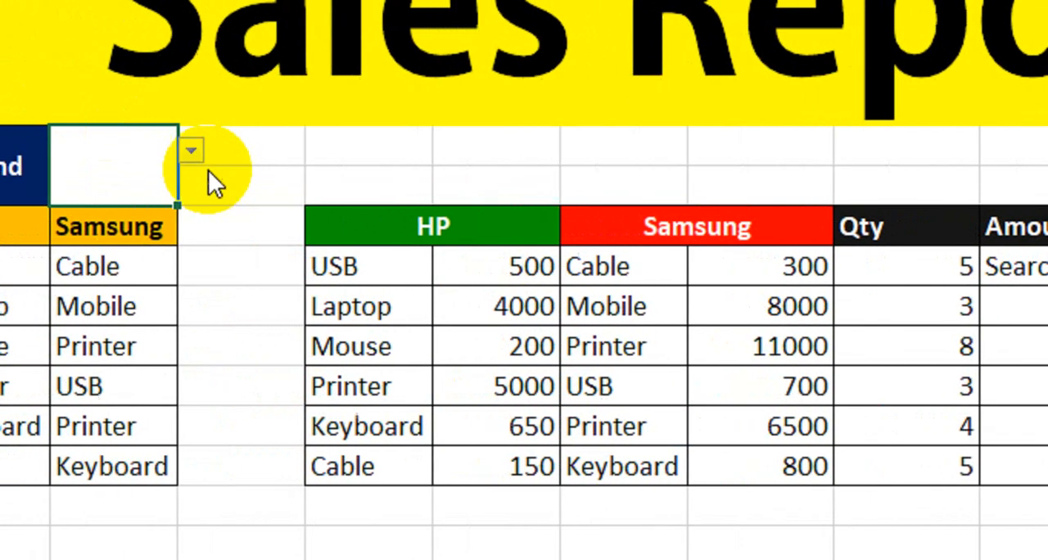
pyautogui.click(241, 151)
pyautogui.click(242, 180)
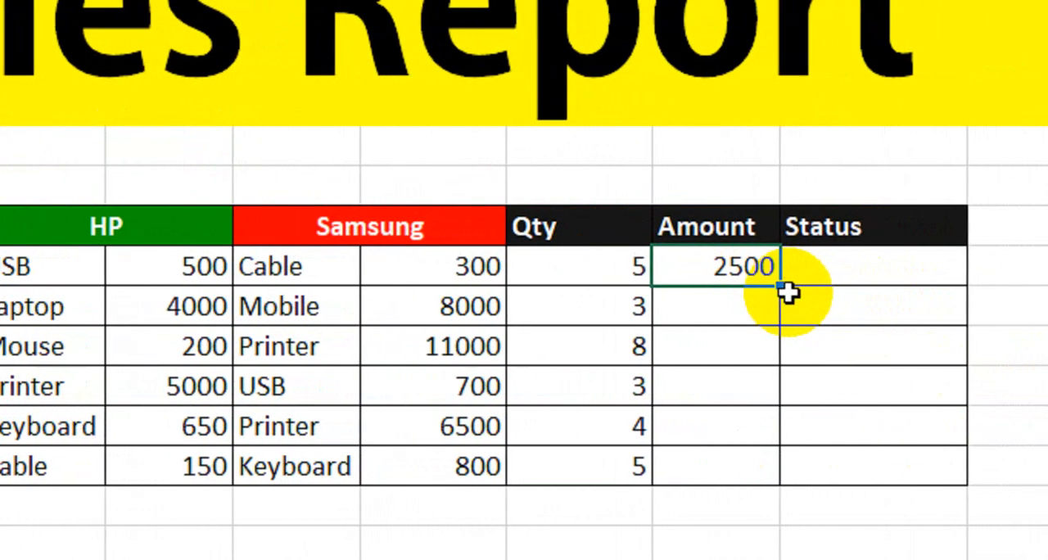
# - Fill the Amount formula down from J10 to J15 and compare the HP price and Qty columns with it
pyautogui.click(804, 299)
pyautogui.click(781, 272)
pyautogui.moveTo(781, 282); pyautogui.dragTo(763, 483)
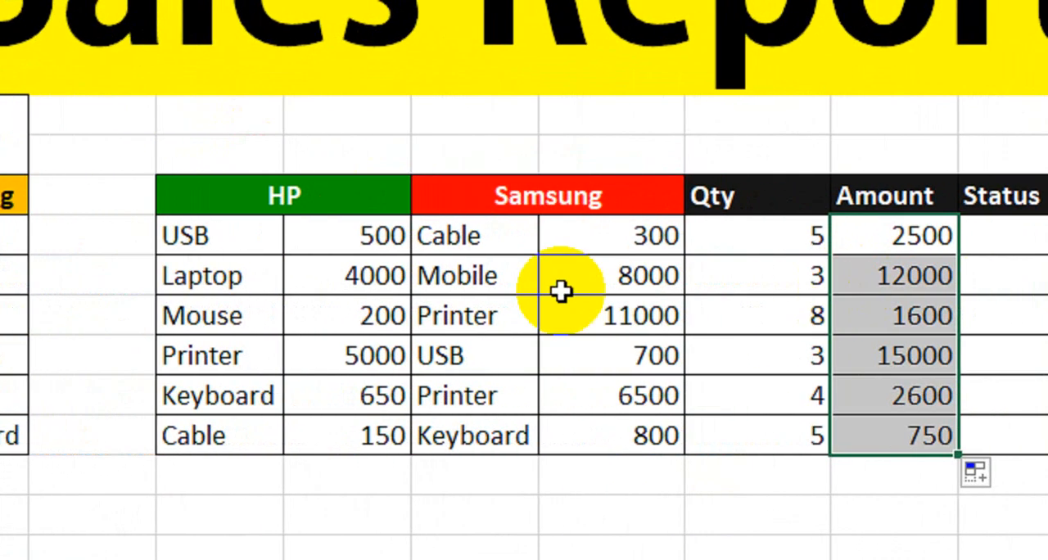
pyautogui.moveTo(410, 240); pyautogui.dragTo(411, 433)
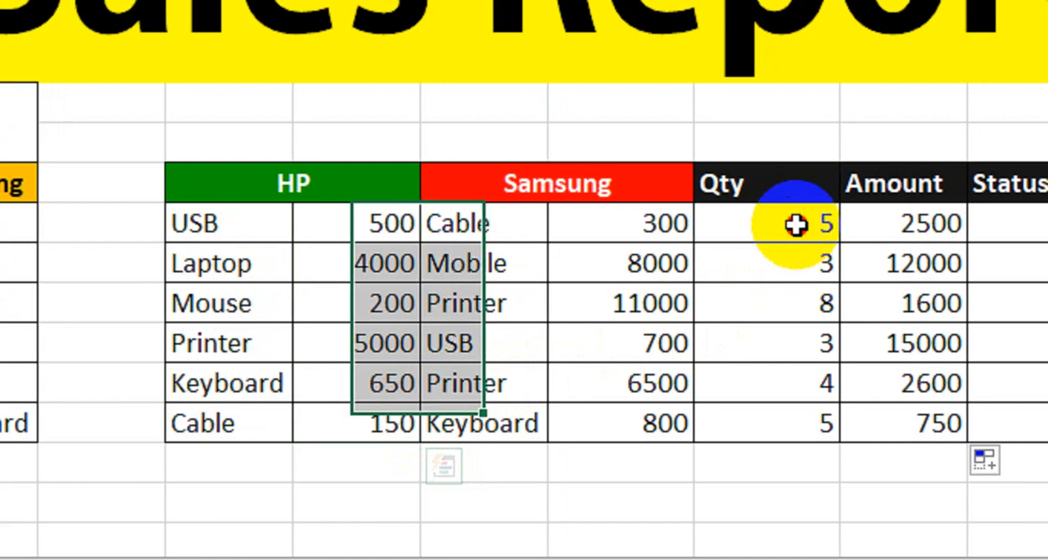
pyautogui.moveTo(820, 228); pyautogui.dragTo(831, 427)
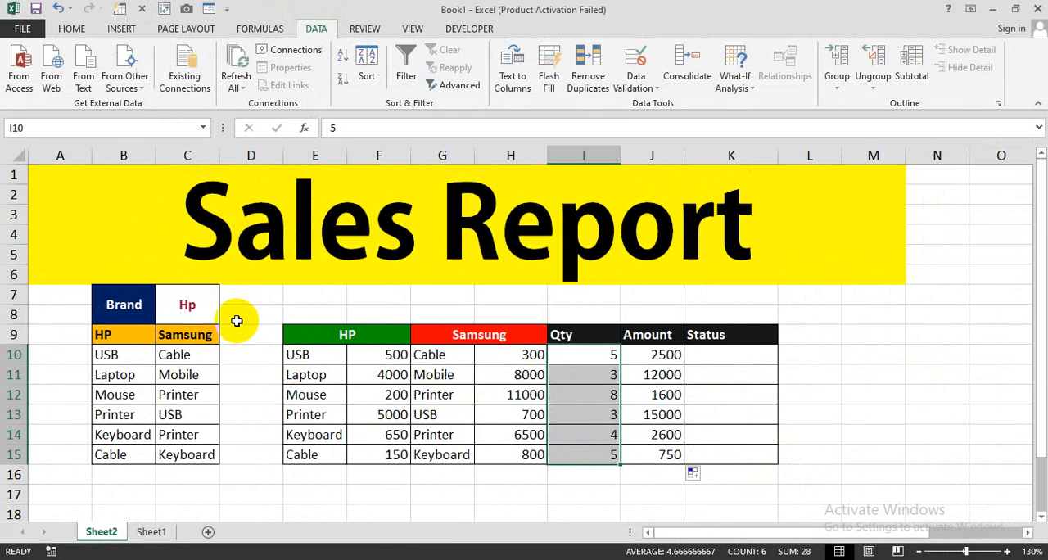
# - Change the Brand in C7 to Samsung so the Amount column uses the Samsung prices
pyautogui.click(214, 305)
pyautogui.click(226, 301)
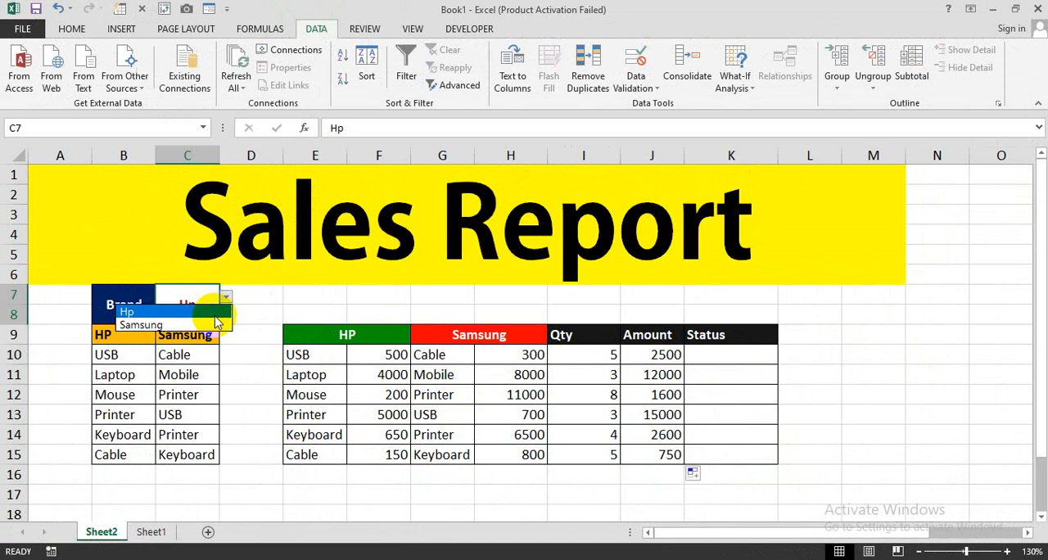
pyautogui.click(217, 324)
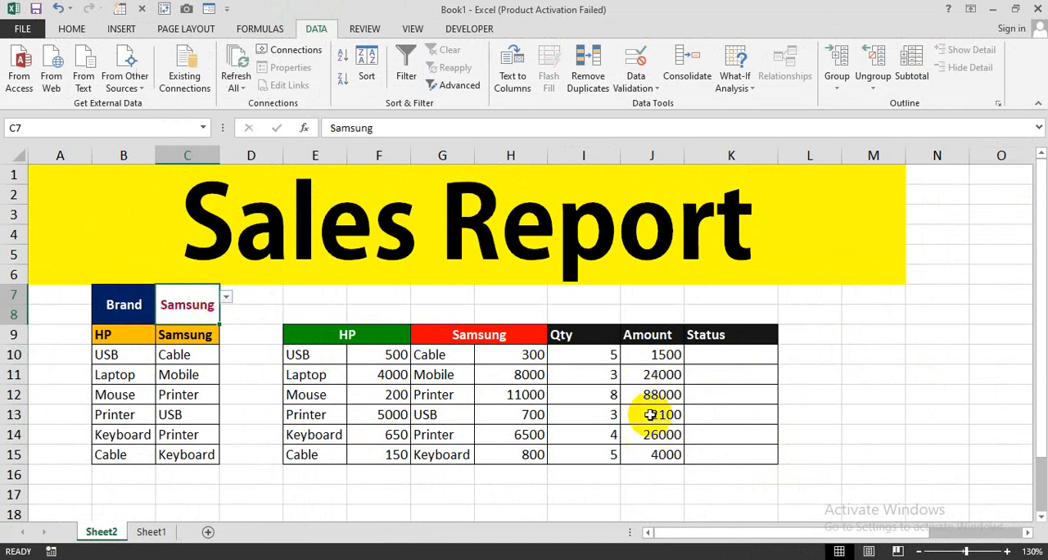
# - Enter the labels Start Date in F8 and End Date in H8 above the product table
pyautogui.click(720, 357)
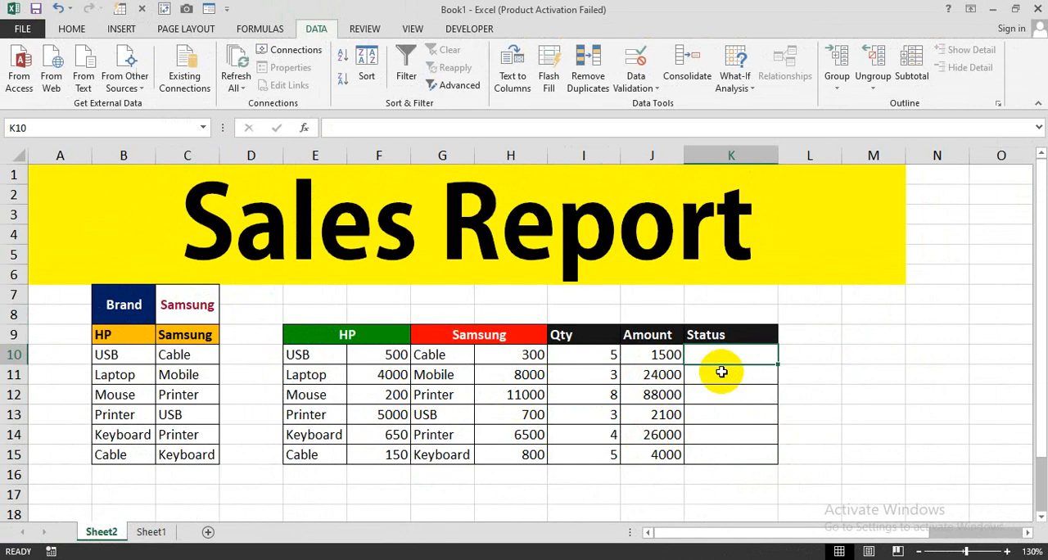
pyautogui.click(392, 314)
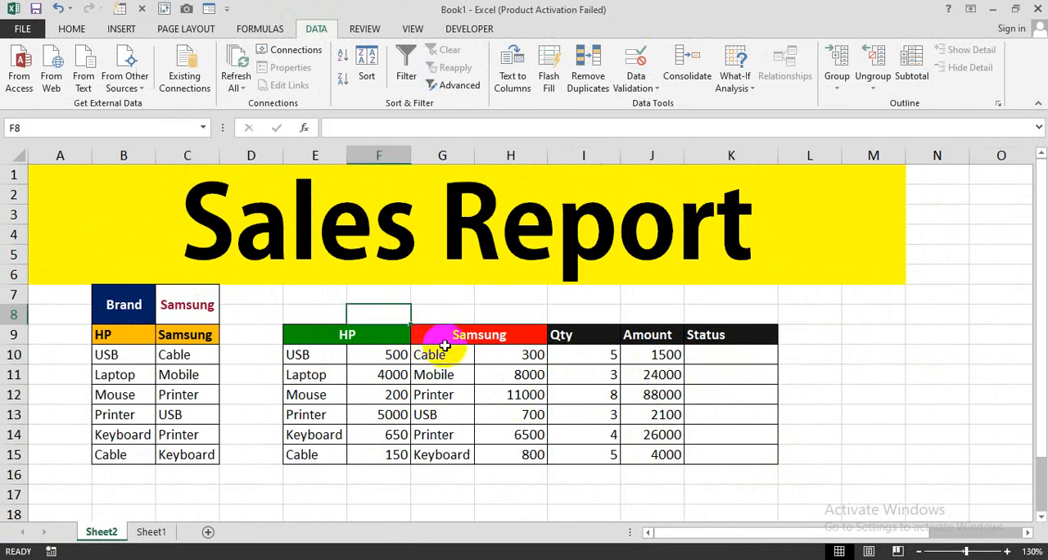
pyautogui.write('Start Date')
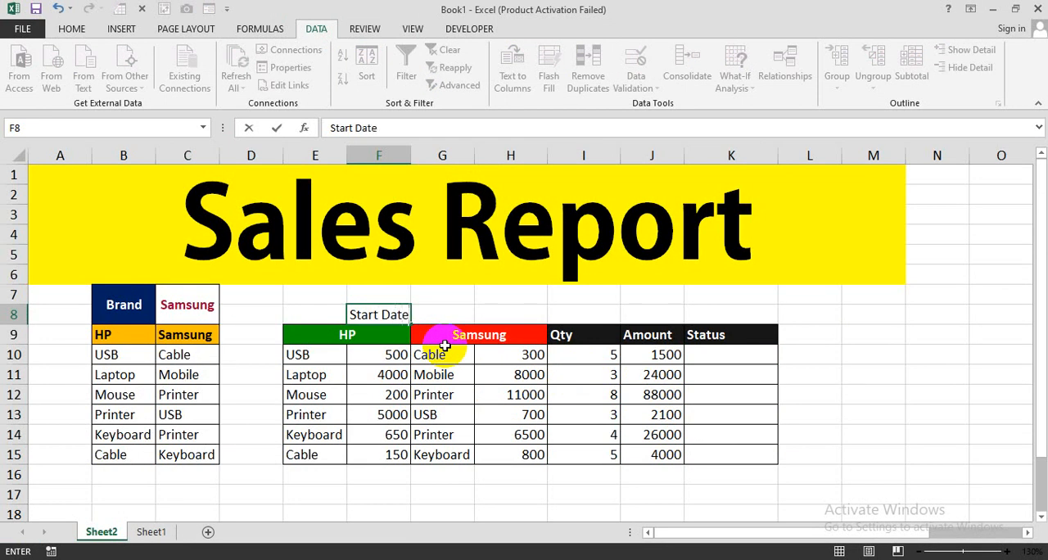
pyautogui.press('Tab')
pyautogui.press('Tab')
pyautogui.write('E')
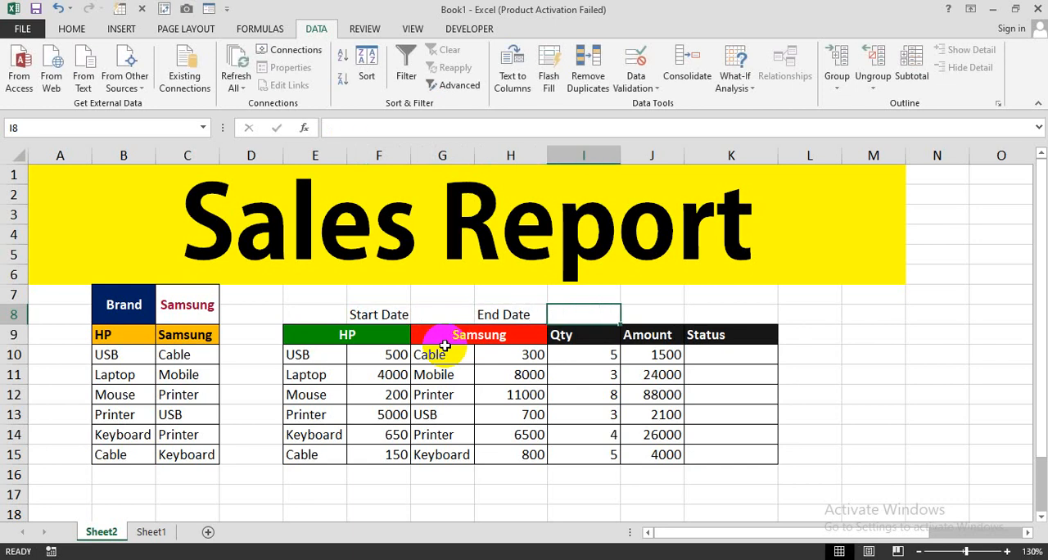
# - Add borders to F8:I8 and make the Start Date and End Date labels bold
pyautogui.moveTo(386, 314); pyautogui.dragTo(552, 297)
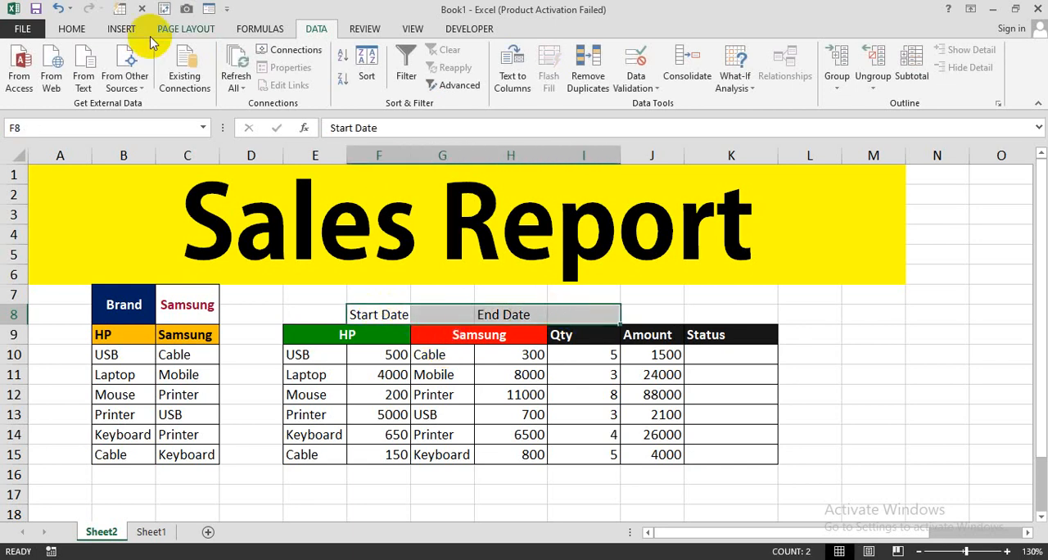
pyautogui.click(72, 28)
pyautogui.click(201, 81)
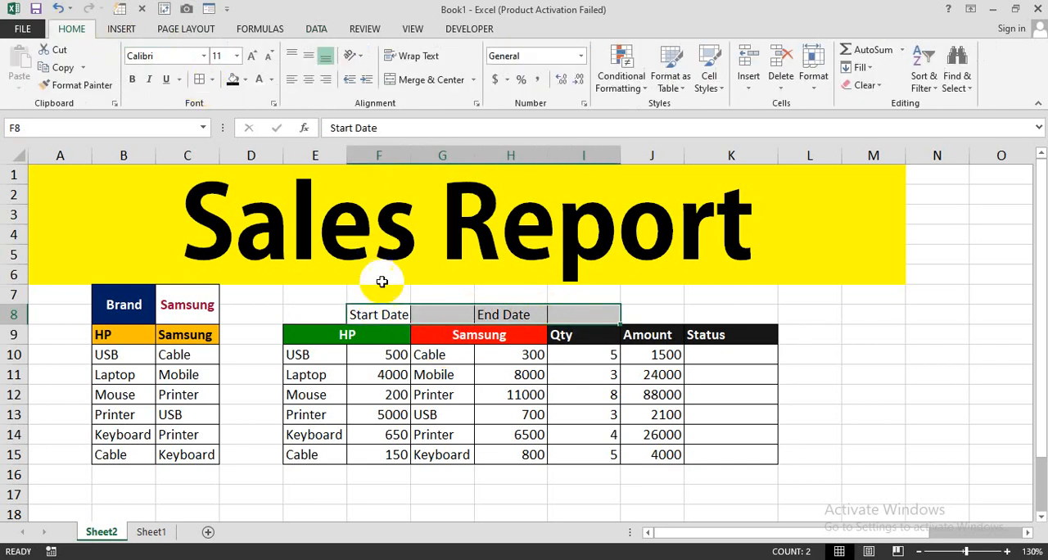
pyautogui.click(386, 313)
pyautogui.click(132, 81)
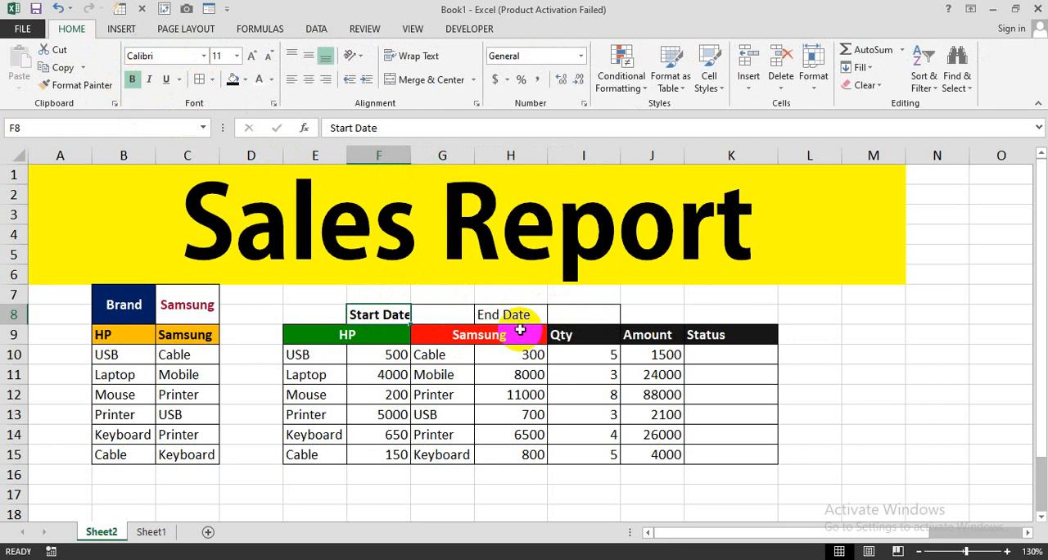
pyautogui.click(501, 315)
pyautogui.click(131, 79)
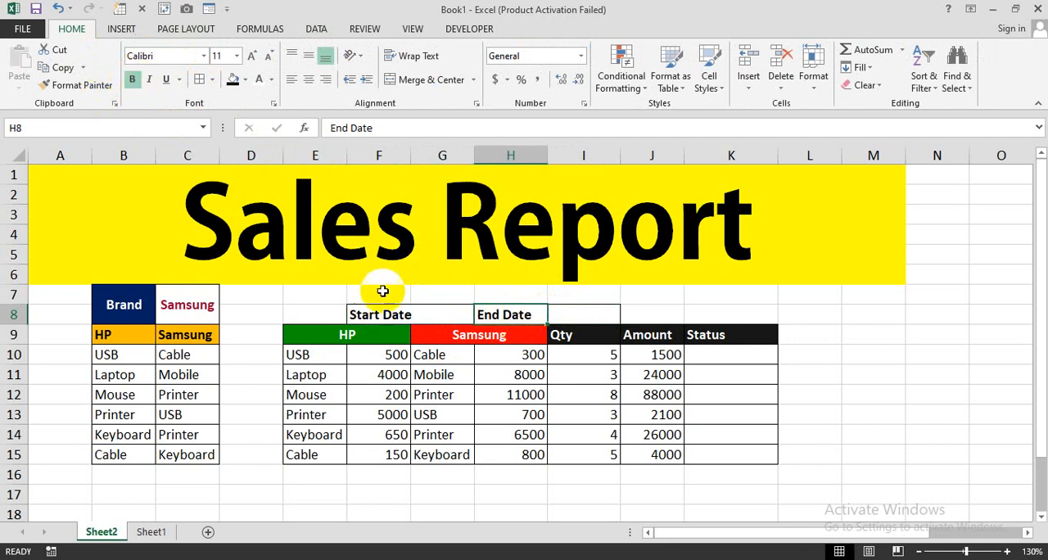
# - Give the Start Date and End Date labels a black fill with white text, and autofit column F
pyautogui.keyDown('ctrl'); pyautogui.click(370, 314); pyautogui.keyUp('ctrl')
pyautogui.click(233, 79)
pyautogui.click(259, 80)
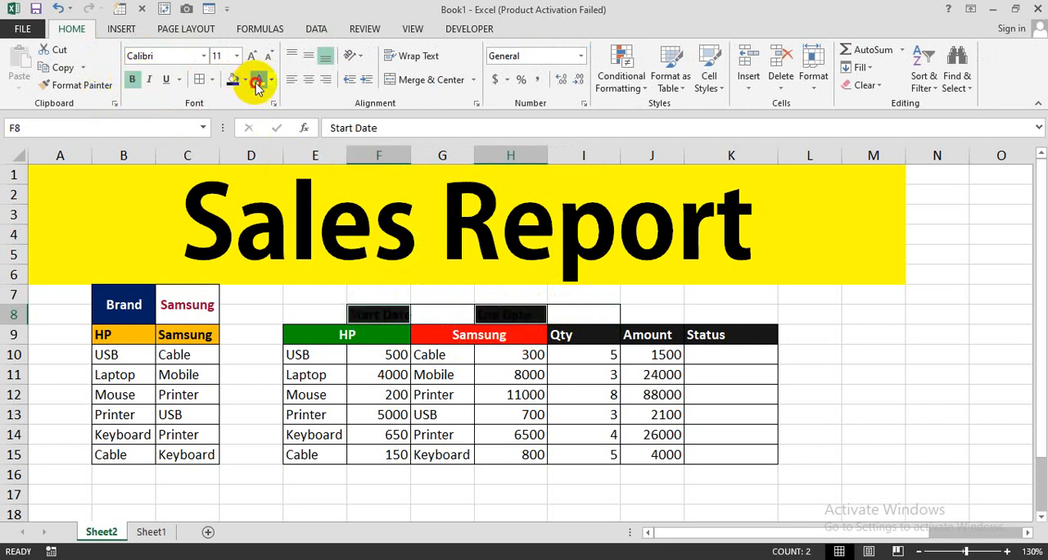
pyautogui.click(442, 314)
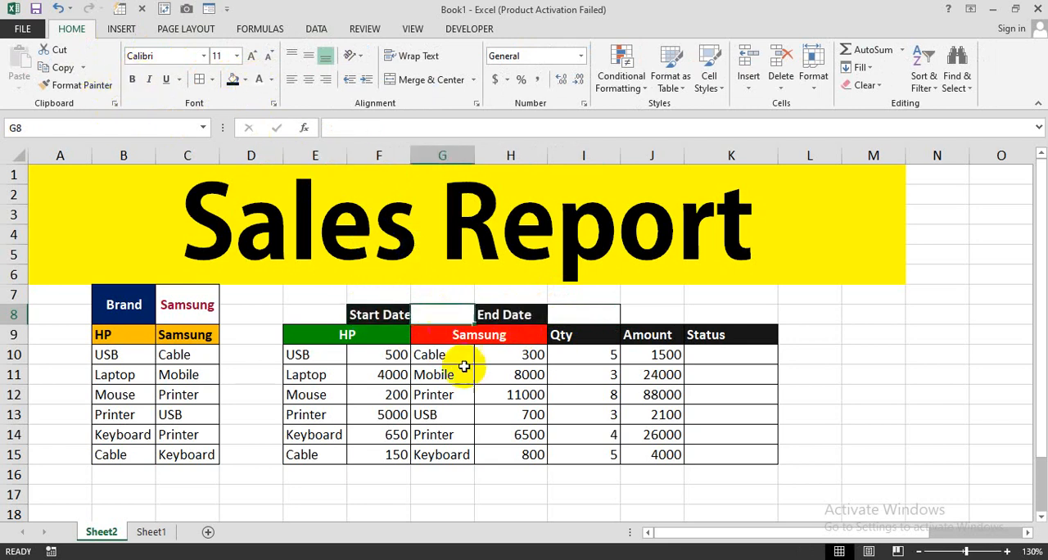
pyautogui.doubleClick(410, 155)
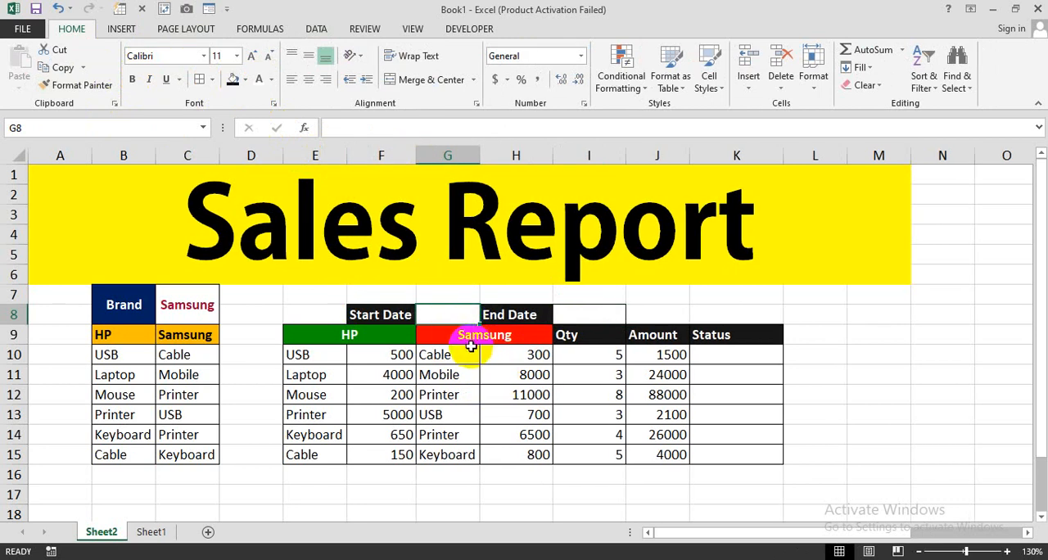
# - Enter 22-May-24 as the start date in G8
pyautogui.write('22')
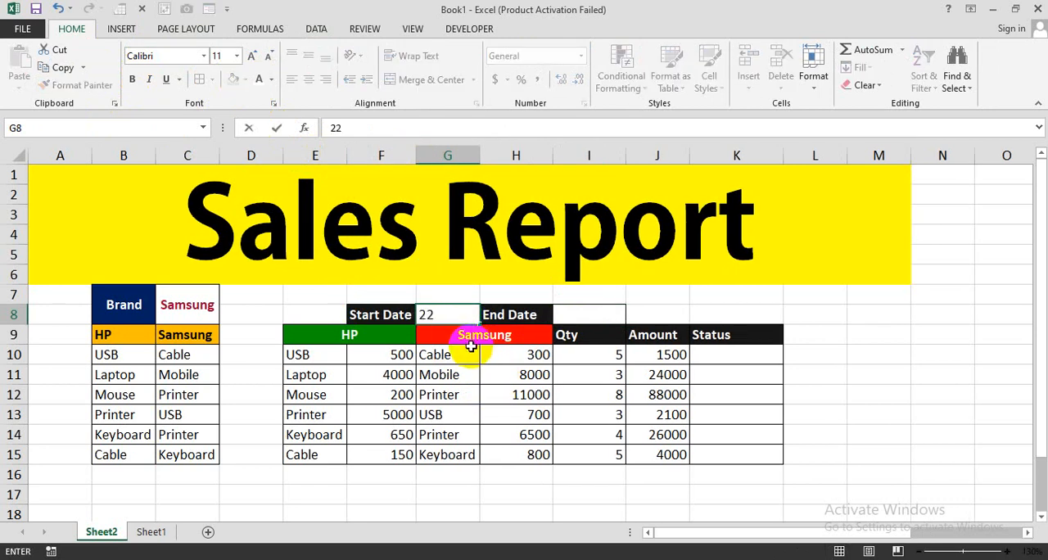
pyautogui.write('-May-24')
pyautogui.press('Tab')
pyautogui.press('Tab')
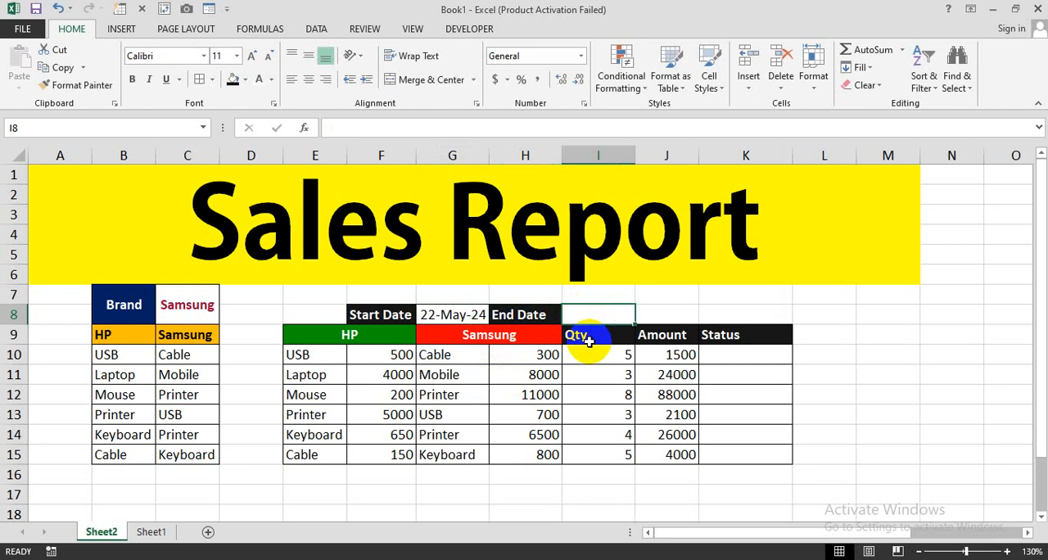
# - Enter 30-May-24 as the end date in I8
pyautogui.write('30')
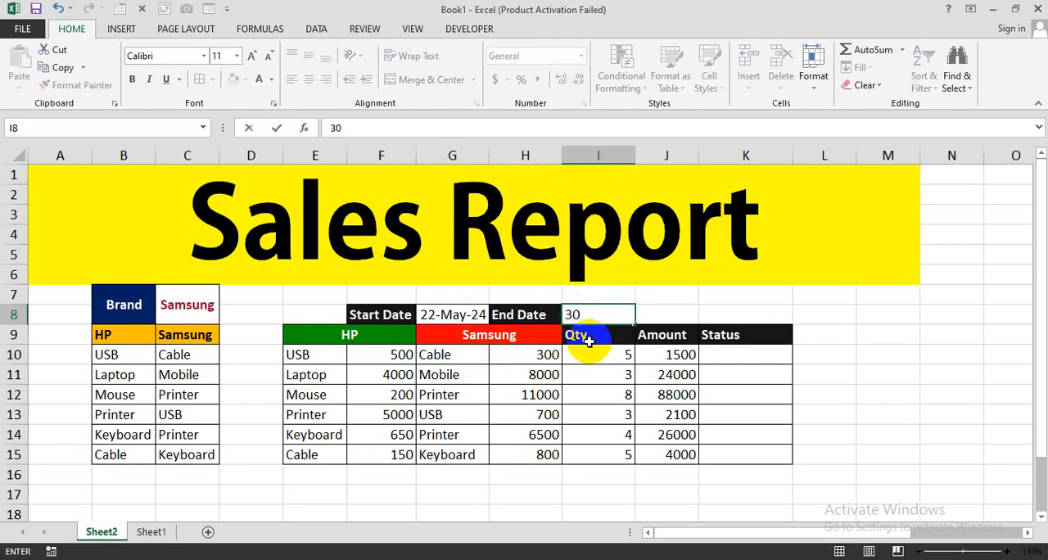
pyautogui.write('-May-24')
pyautogui.click(589, 344)
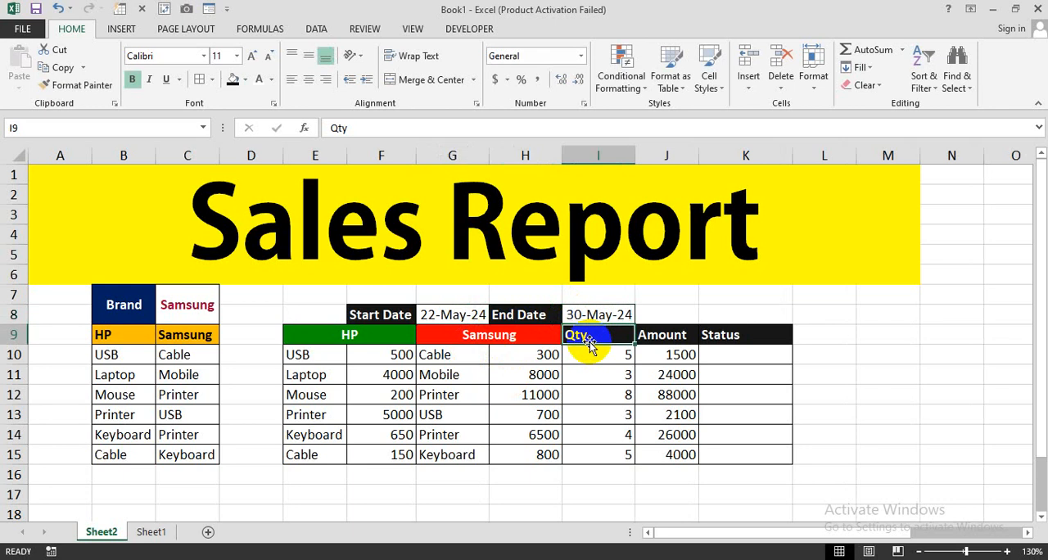
pyautogui.click(597, 314)
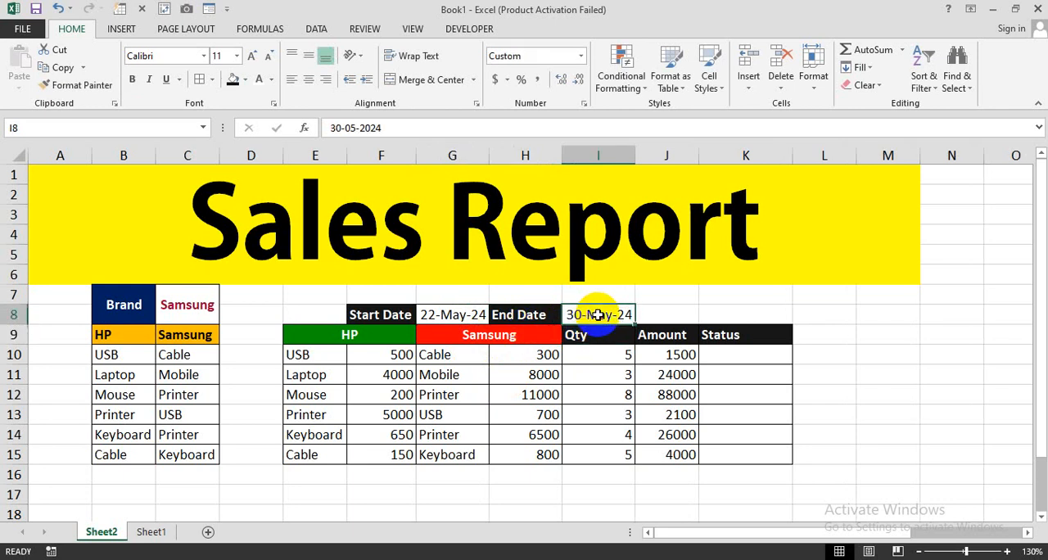
# - Begin an IF formula in Status cell K10 with the logical test $G$8<=$I$8, using absolute references to both dates
pyautogui.click(708, 360)
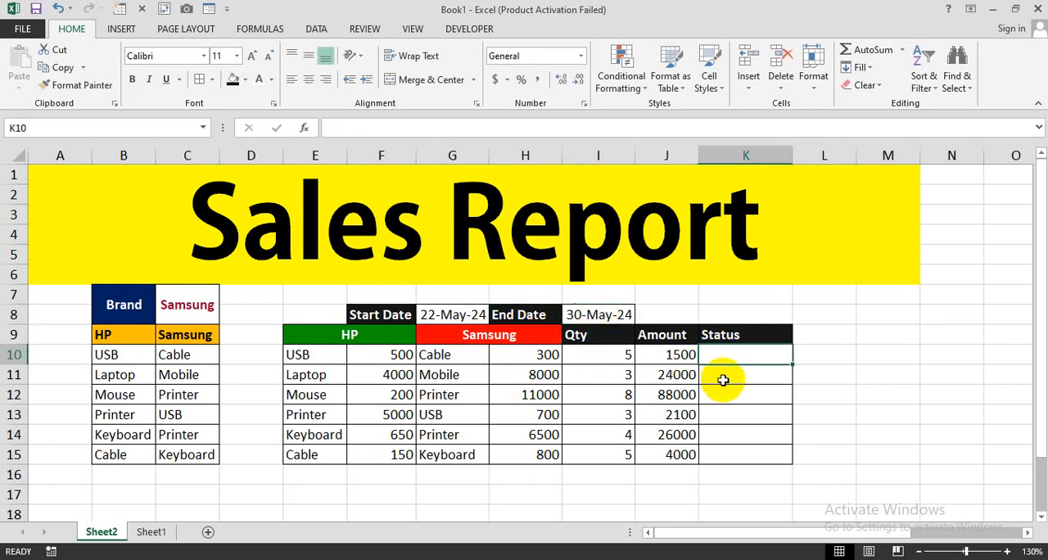
pyautogui.write('=IF(')
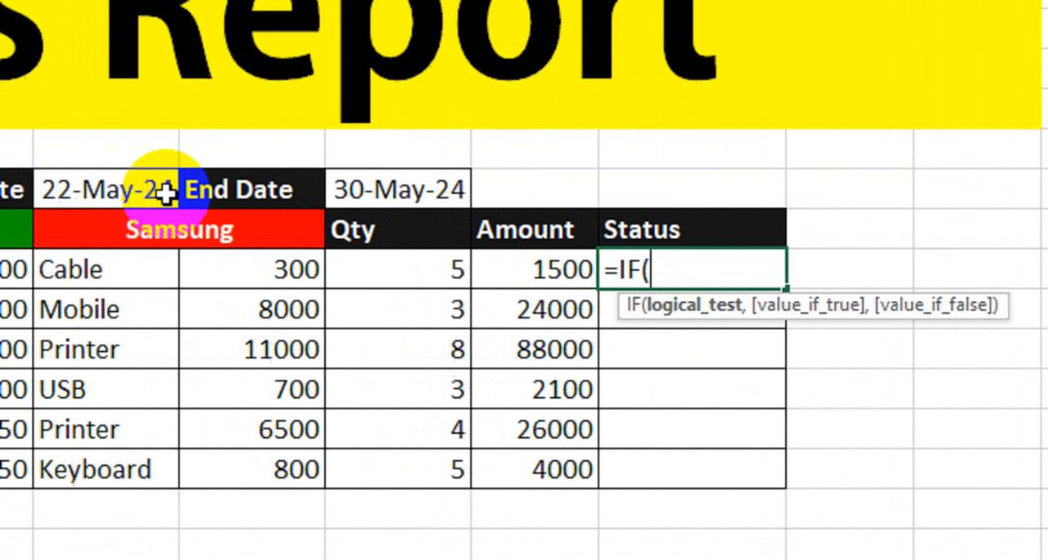
pyautogui.click(258, 189)
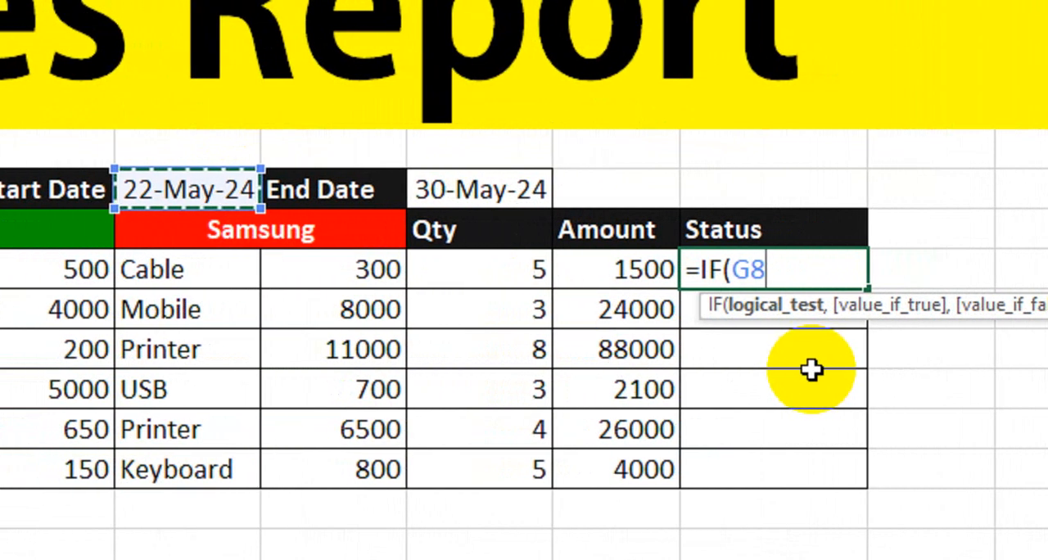
pyautogui.press('F4')
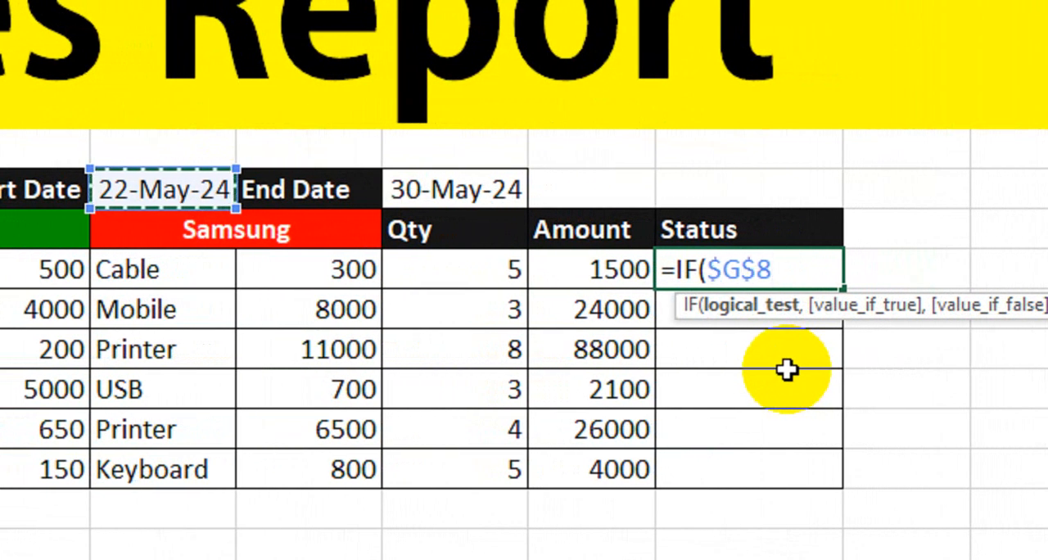
pyautogui.write('<=')
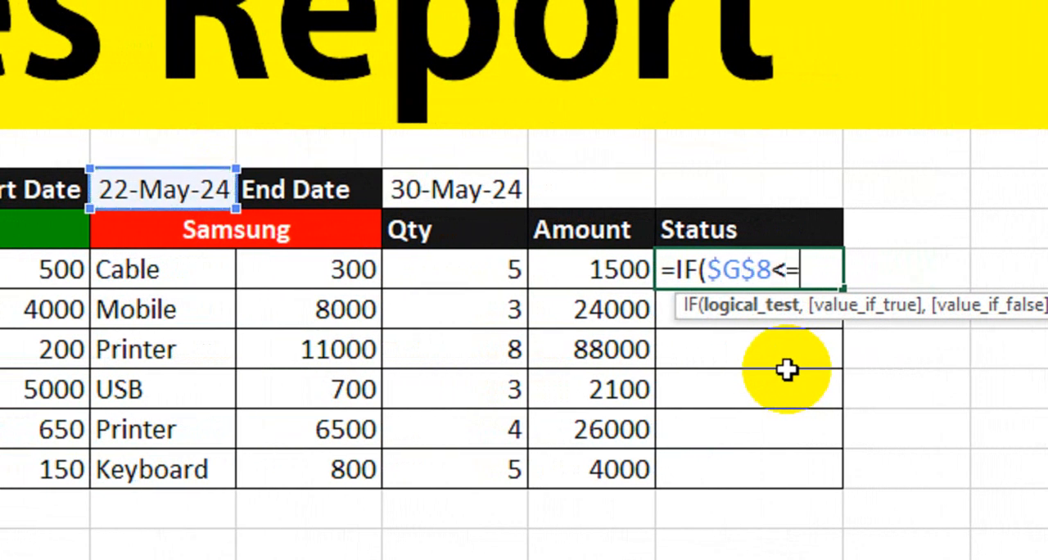
pyautogui.click(474, 191)
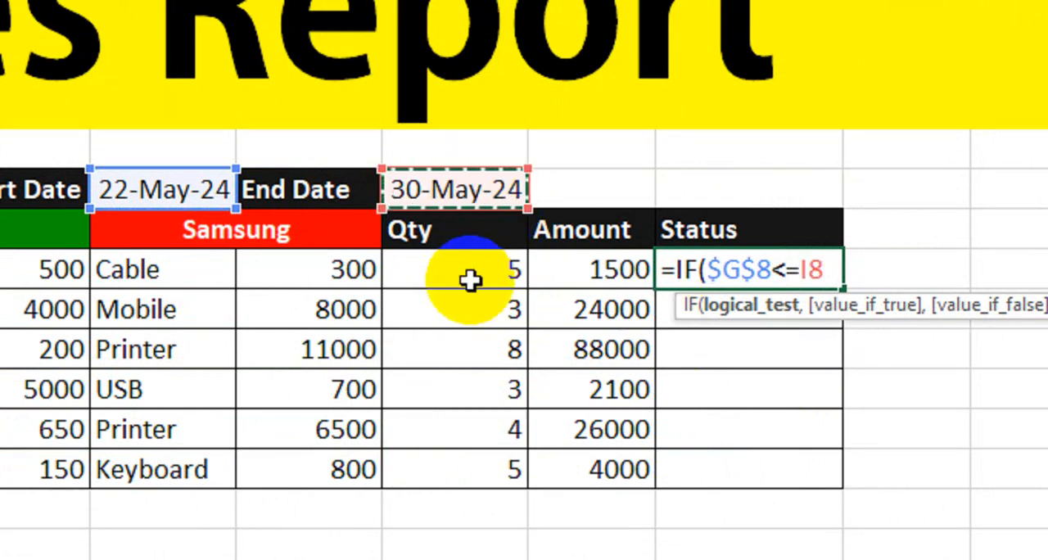
pyautogui.press('F4')
pyautogui.write(',')
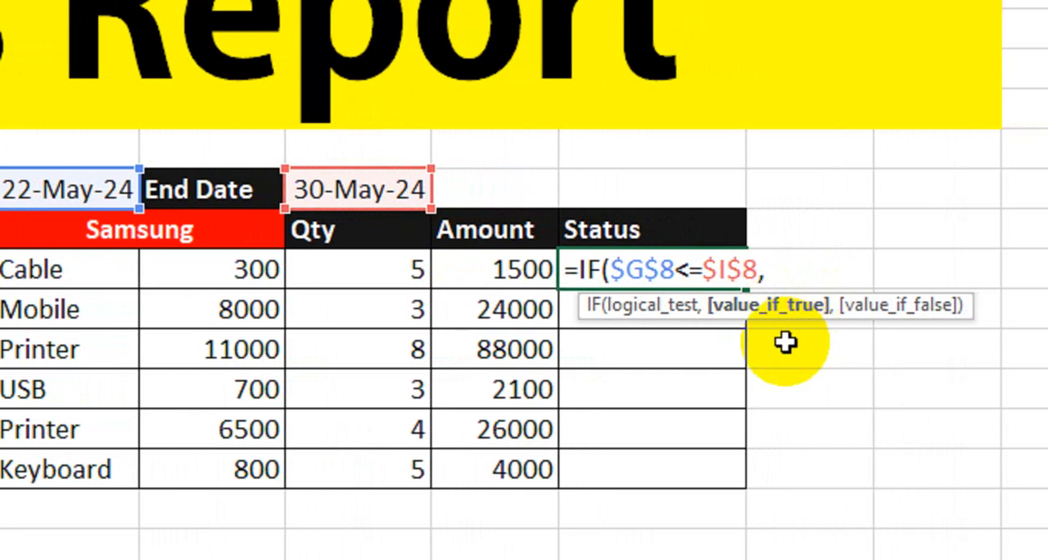
pyautogui.write('"Ava')
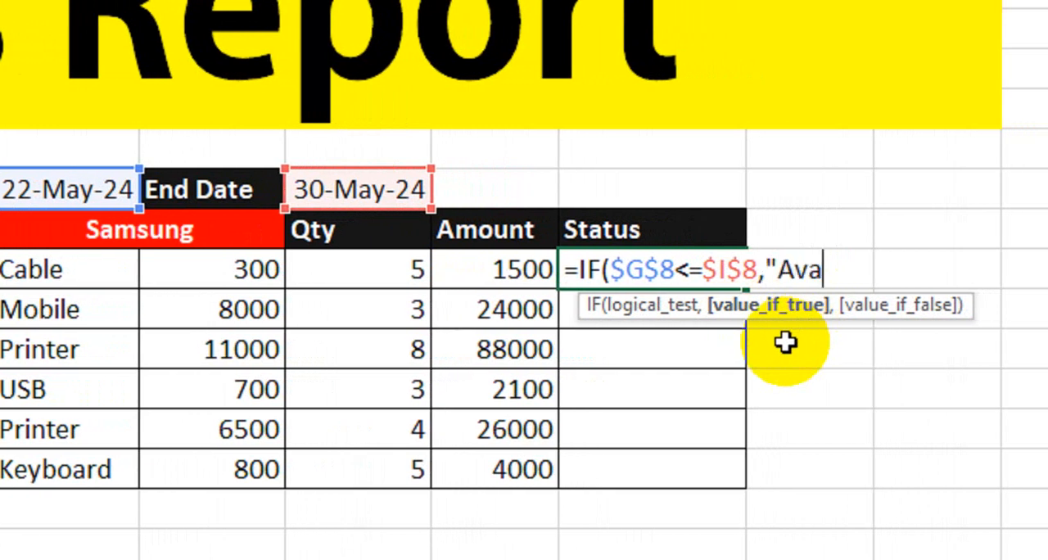
pyautogui.write('ilable')
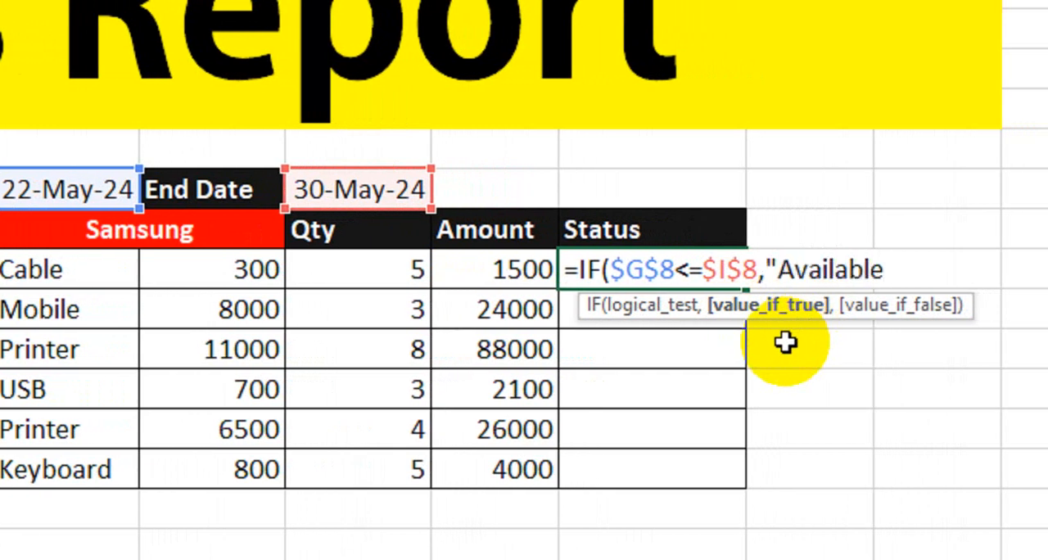
pyautogui.write('",')
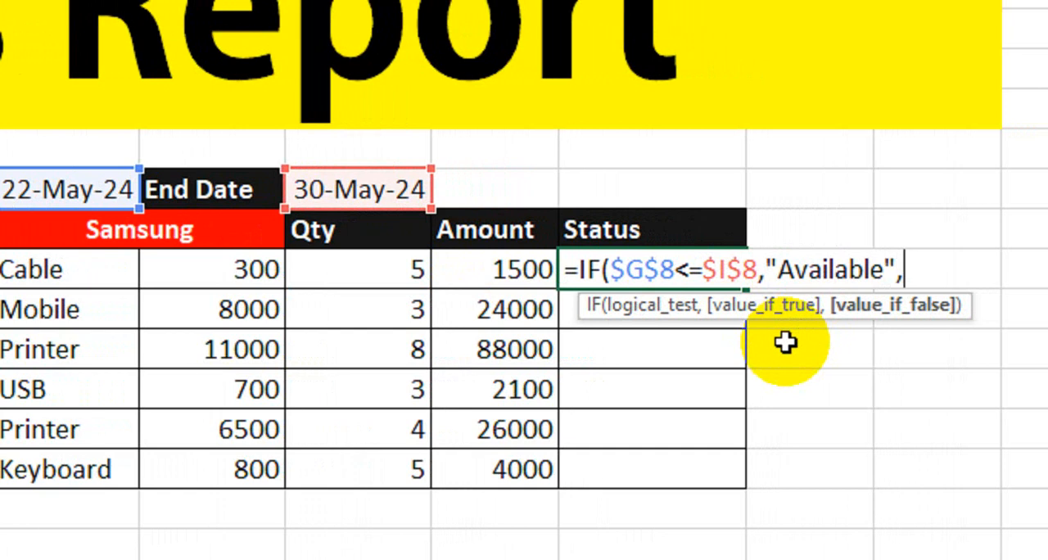
pyautogui.write('"Closed)')
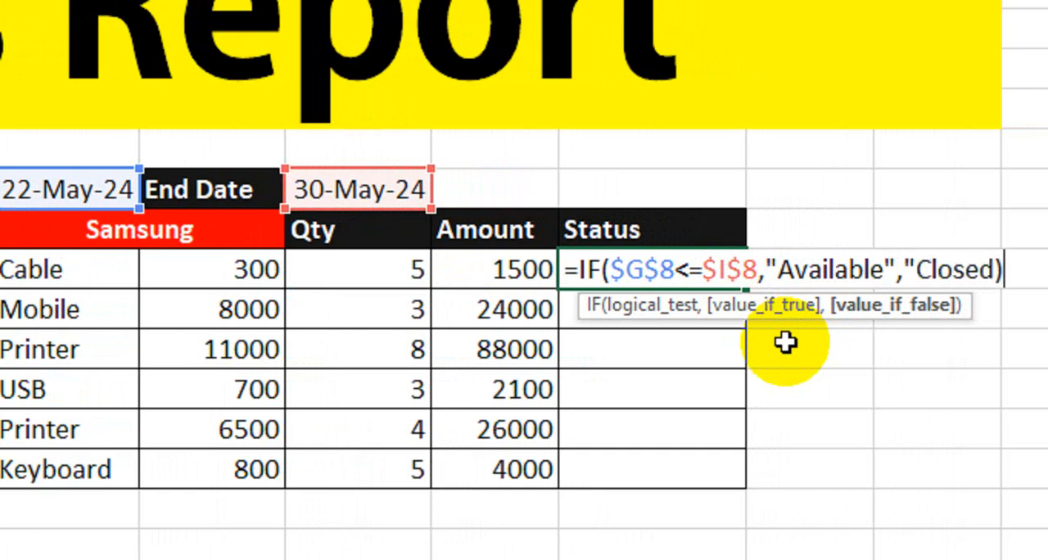
# - Complete the K10 formula with "Available" as the true result and "Closed" as the false result
pyautogui.press('BackSpace')
pyautogui.write('")')
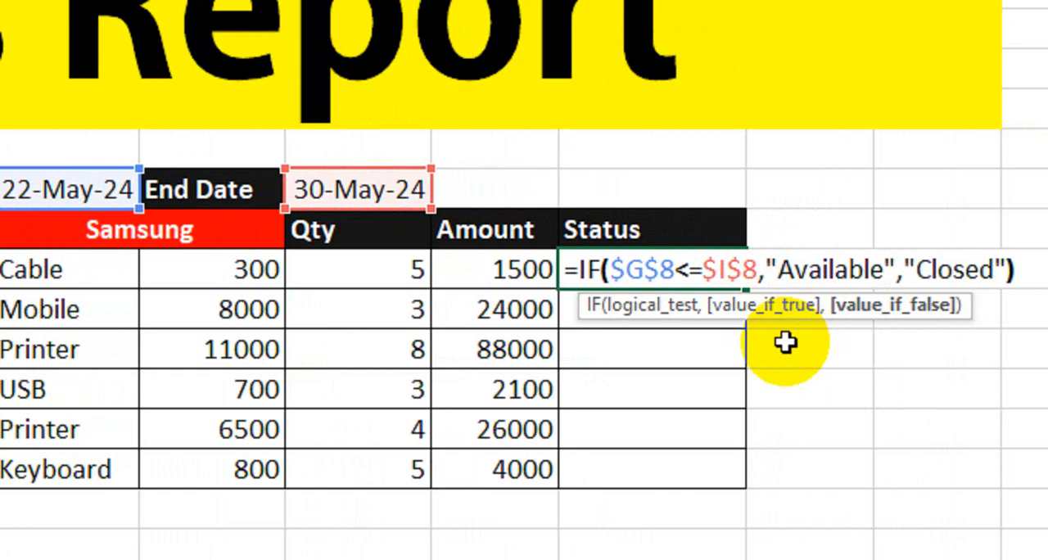
pyautogui.press('Return')
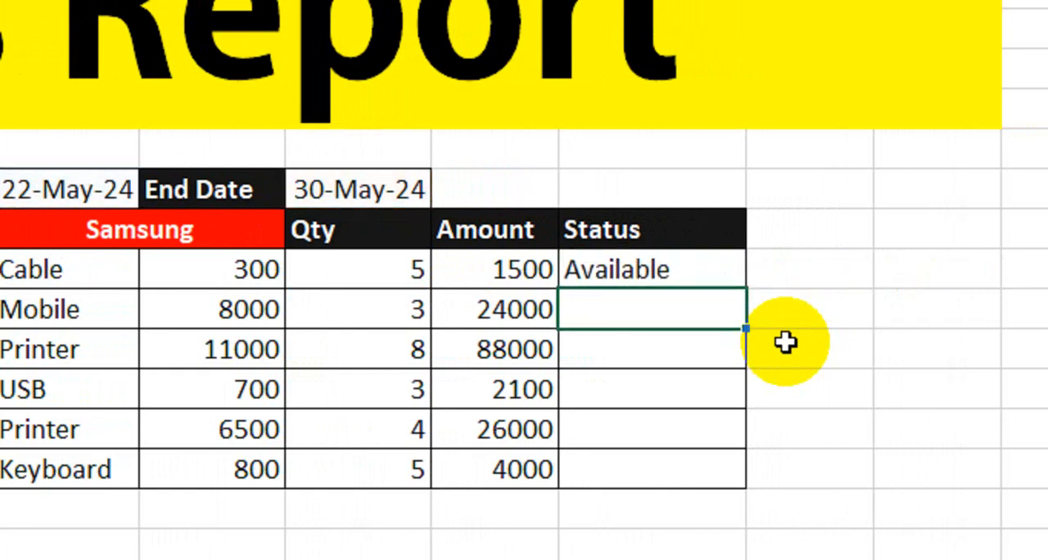
pyautogui.press('Up')
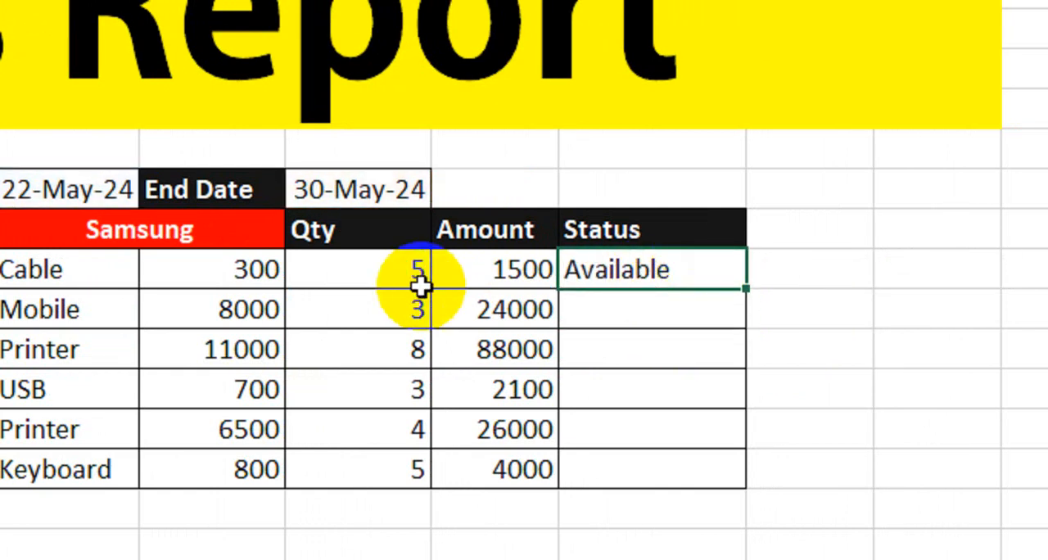